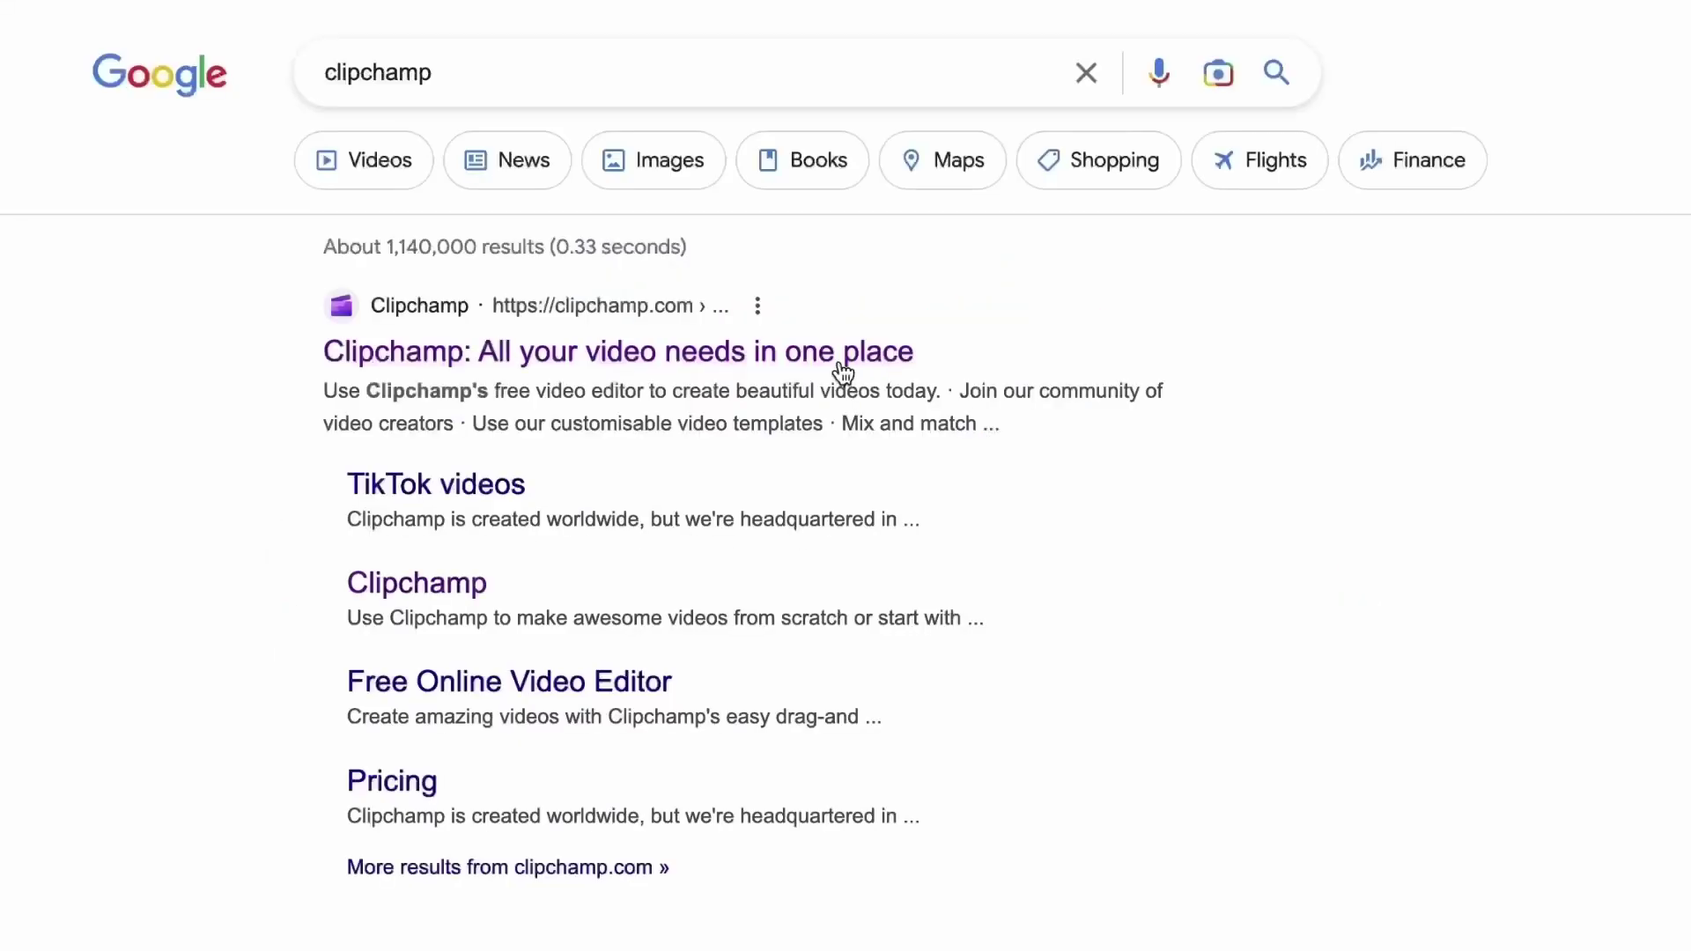
Open the Clipchamp website from the search results and sign in
left_click(623, 352)
left_click(1293, 88)
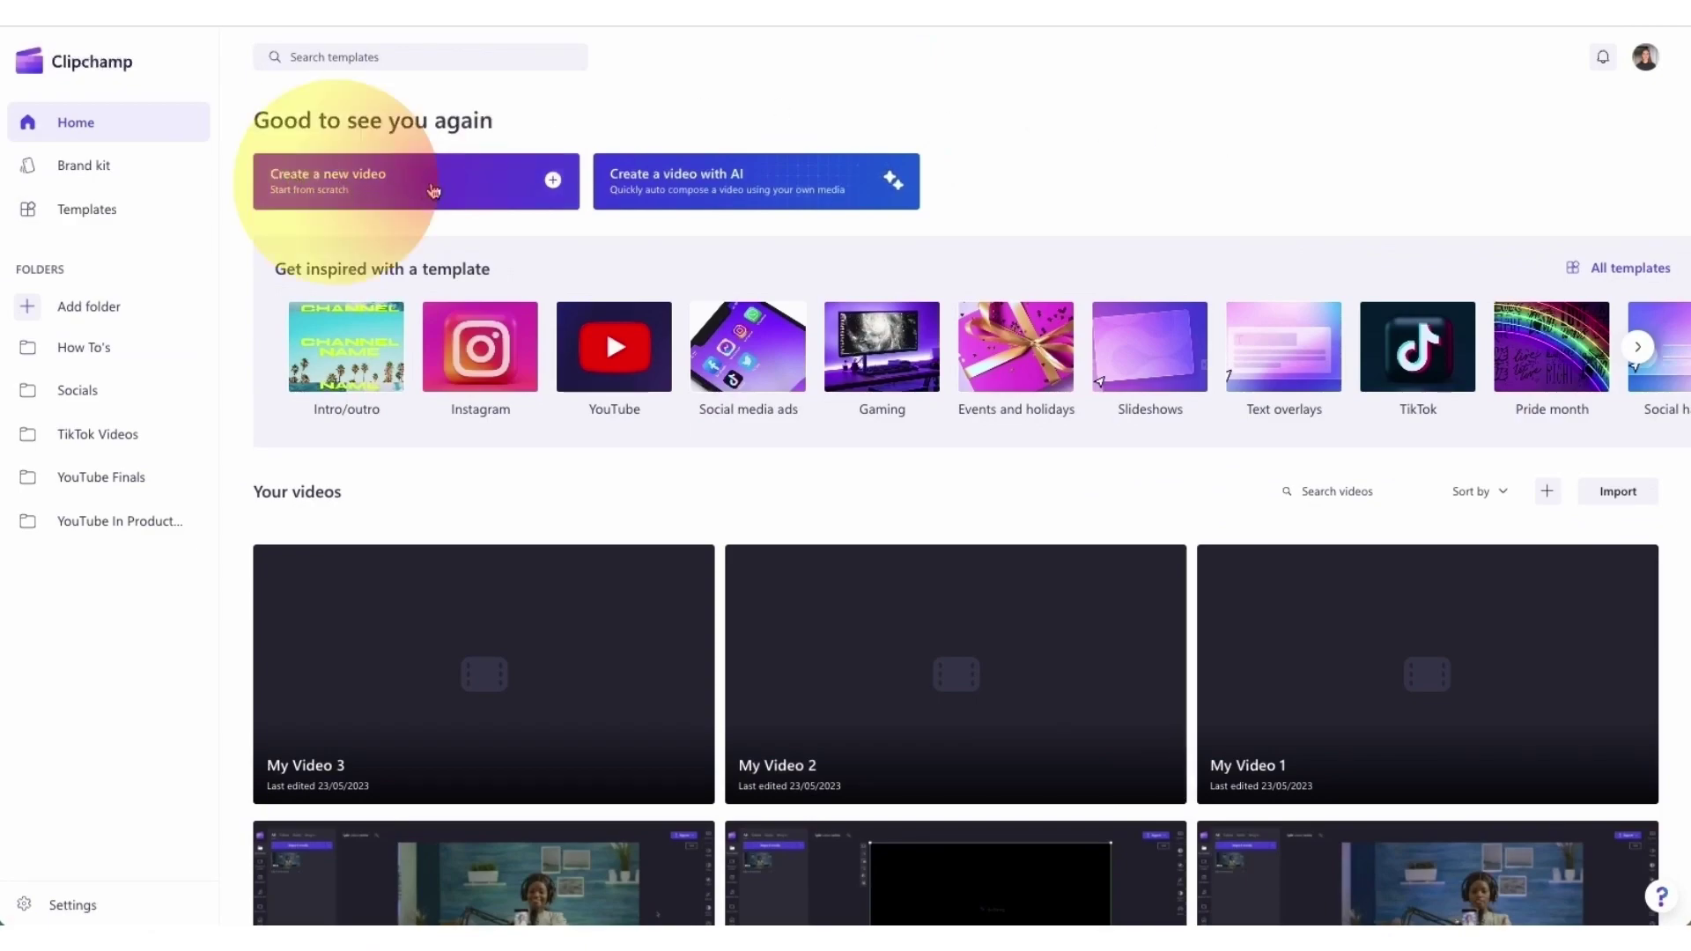
Create a new video and import My video.mp4 from the Tutorial folder
left_click(423, 179)
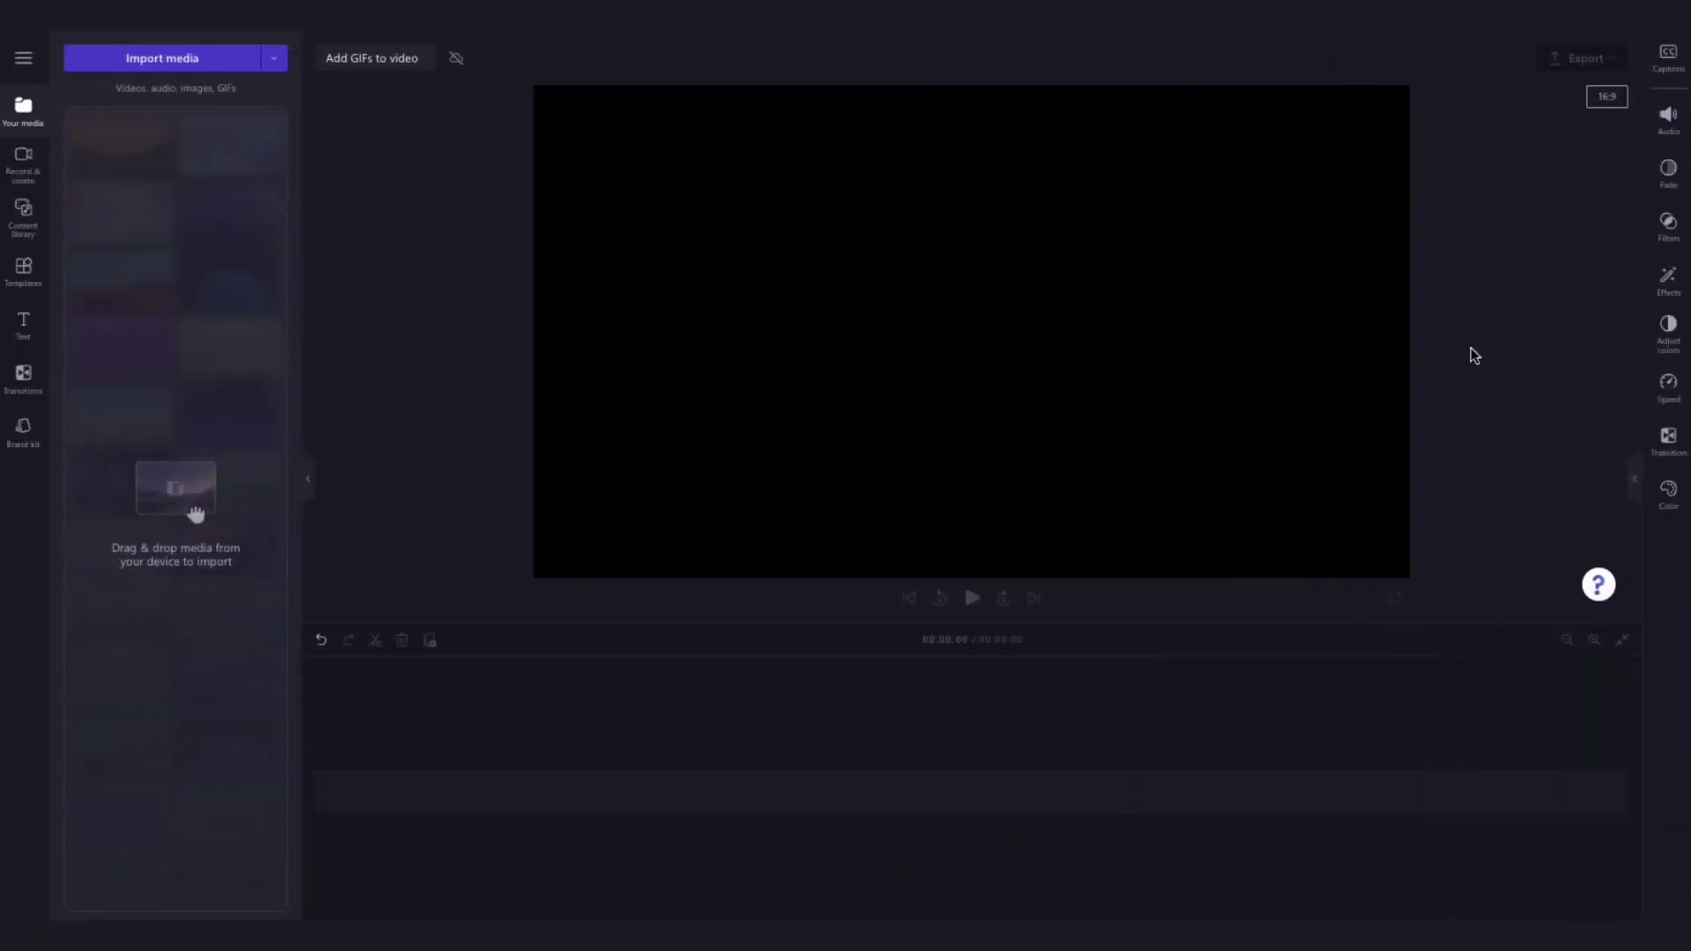
left_click(174, 64)
left_click(475, 220)
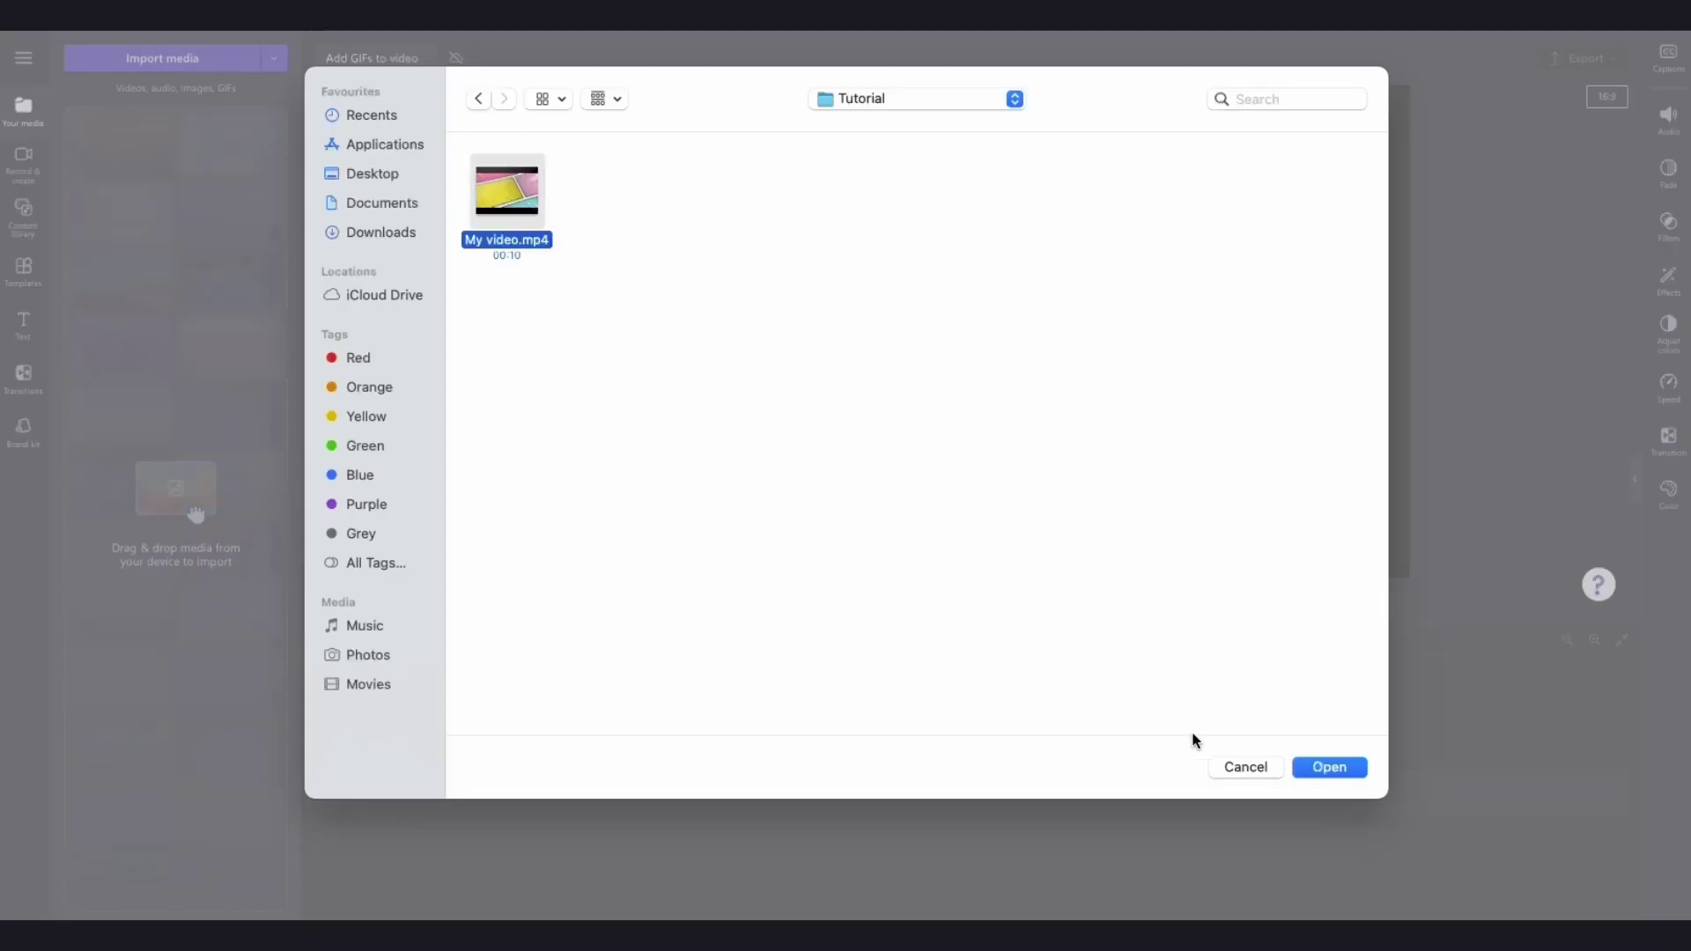
left_click(1319, 762)
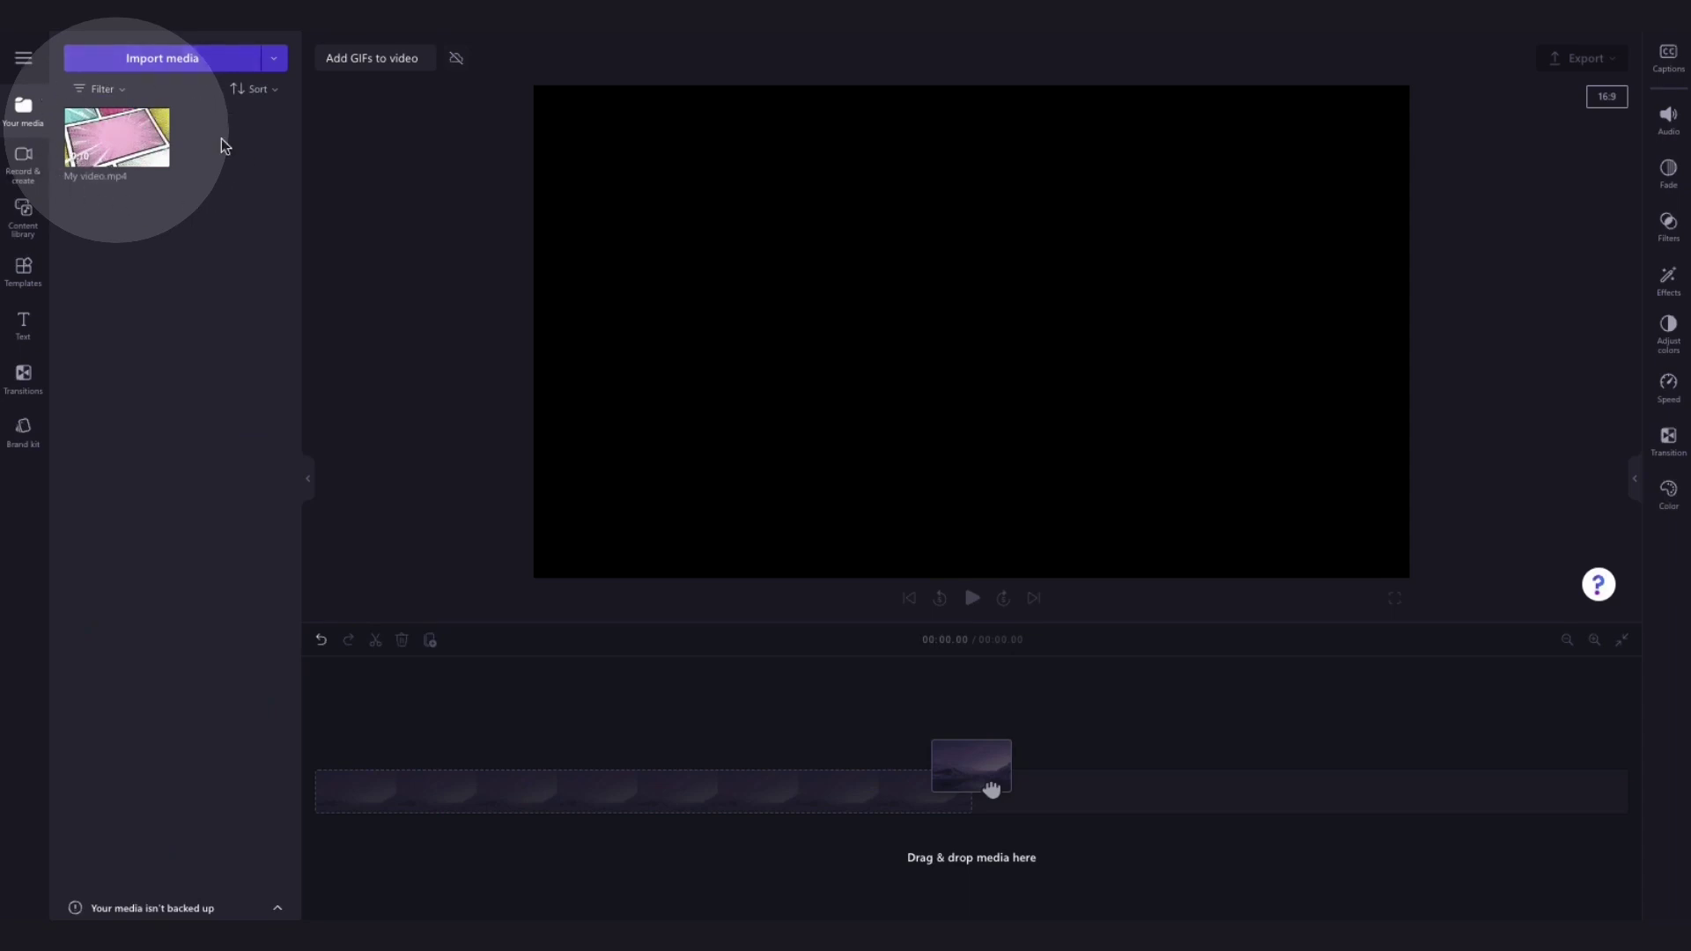
Drag My video.mp4 from Your media onto the timeline as a 10-second clip
left_click_drag(157, 132, 328, 795)
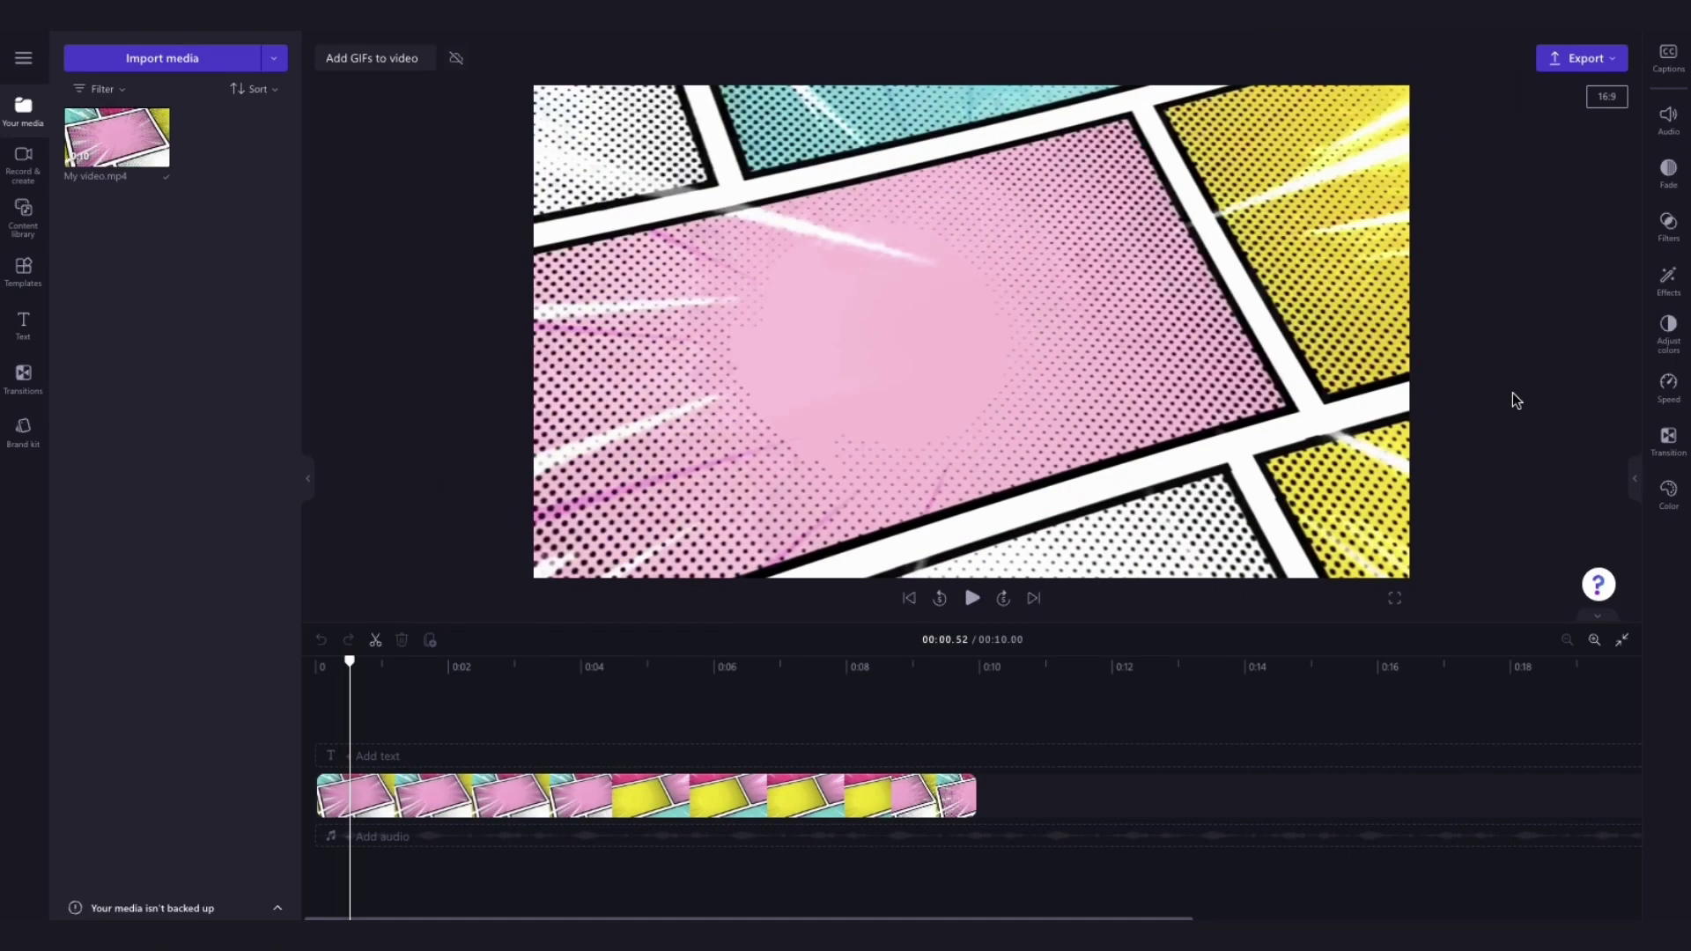
Open the Content library and filter Visuals to GIPHY content
left_click(80, 203)
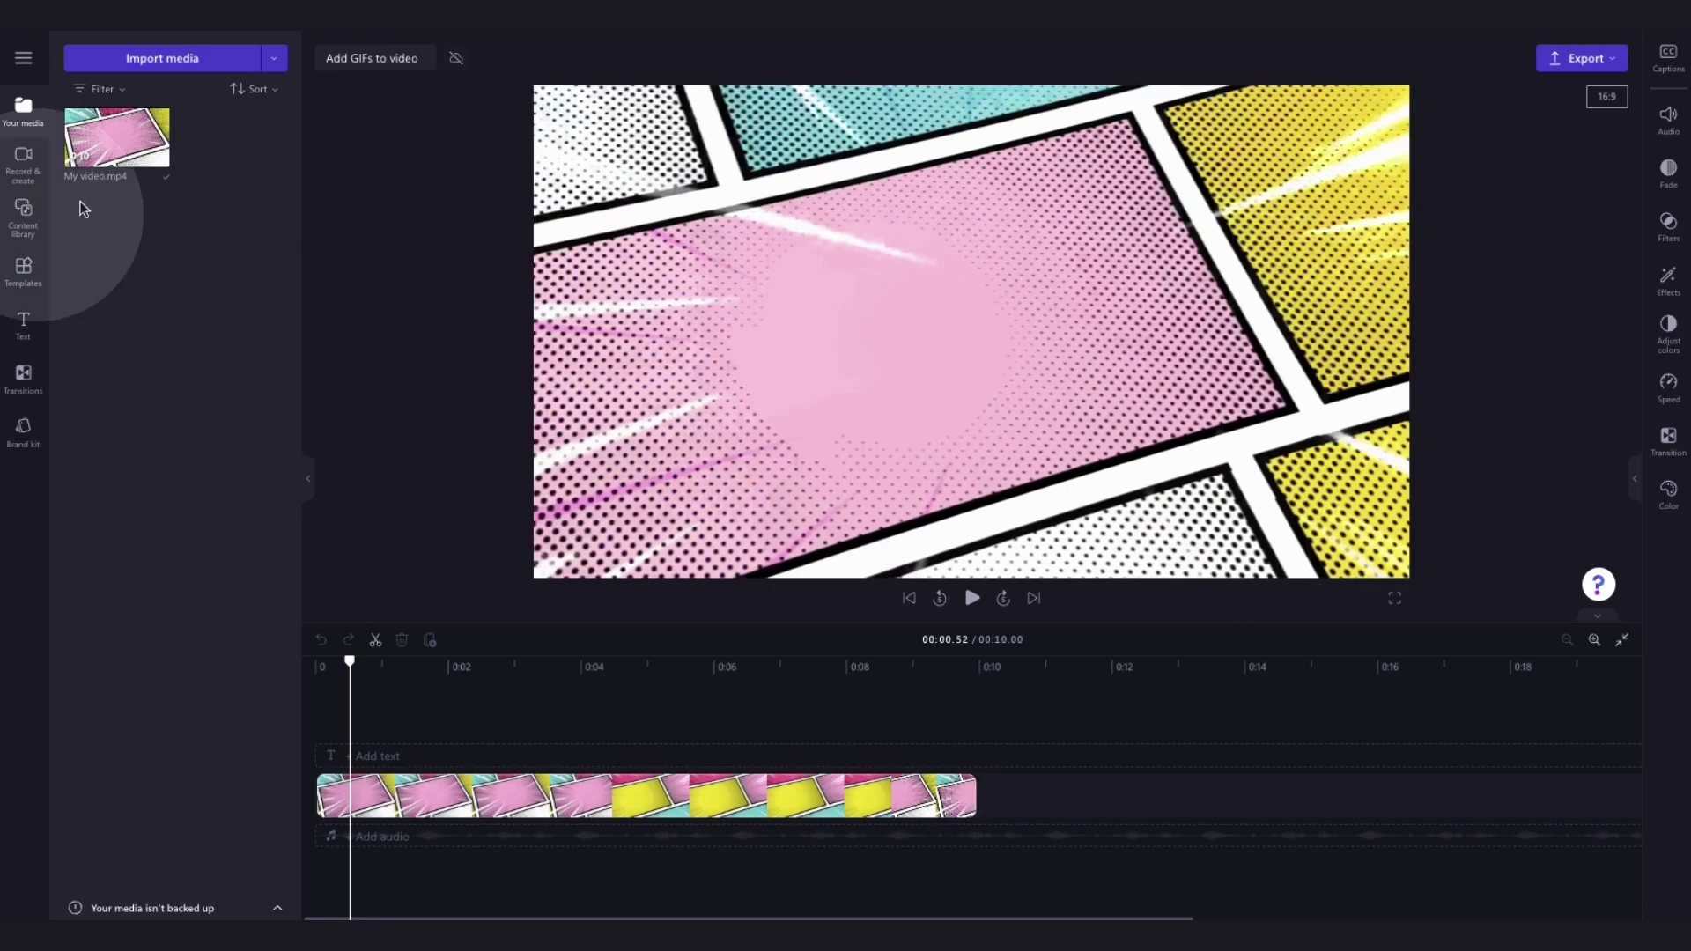
left_click(21, 213)
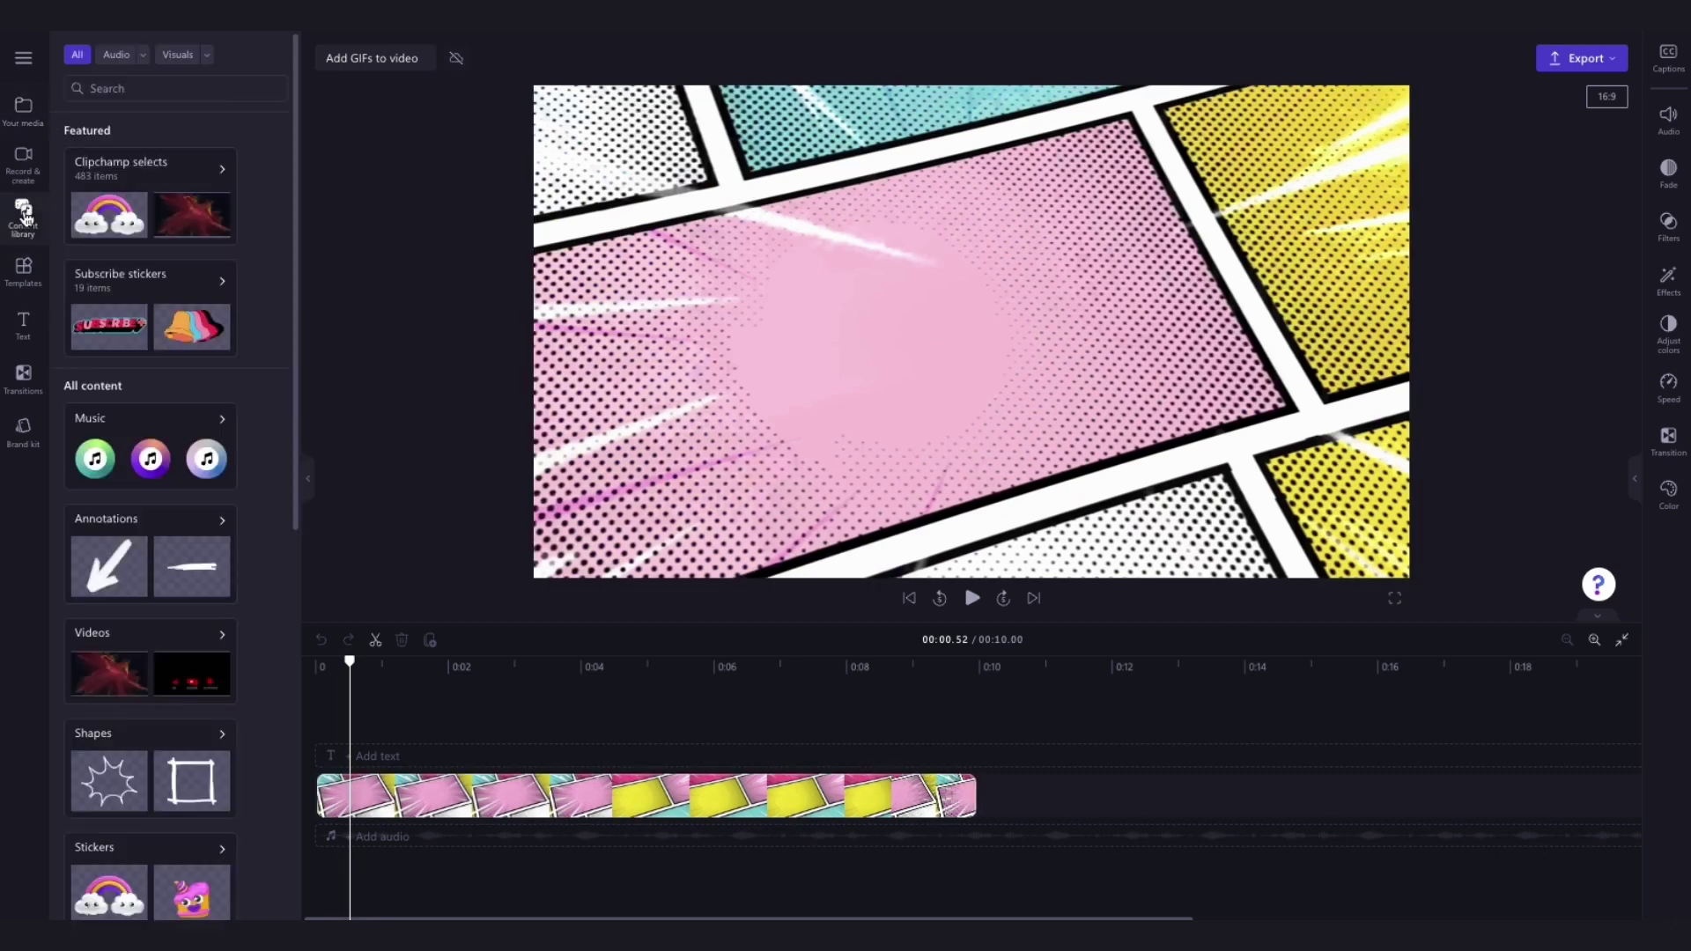
left_click(171, 53)
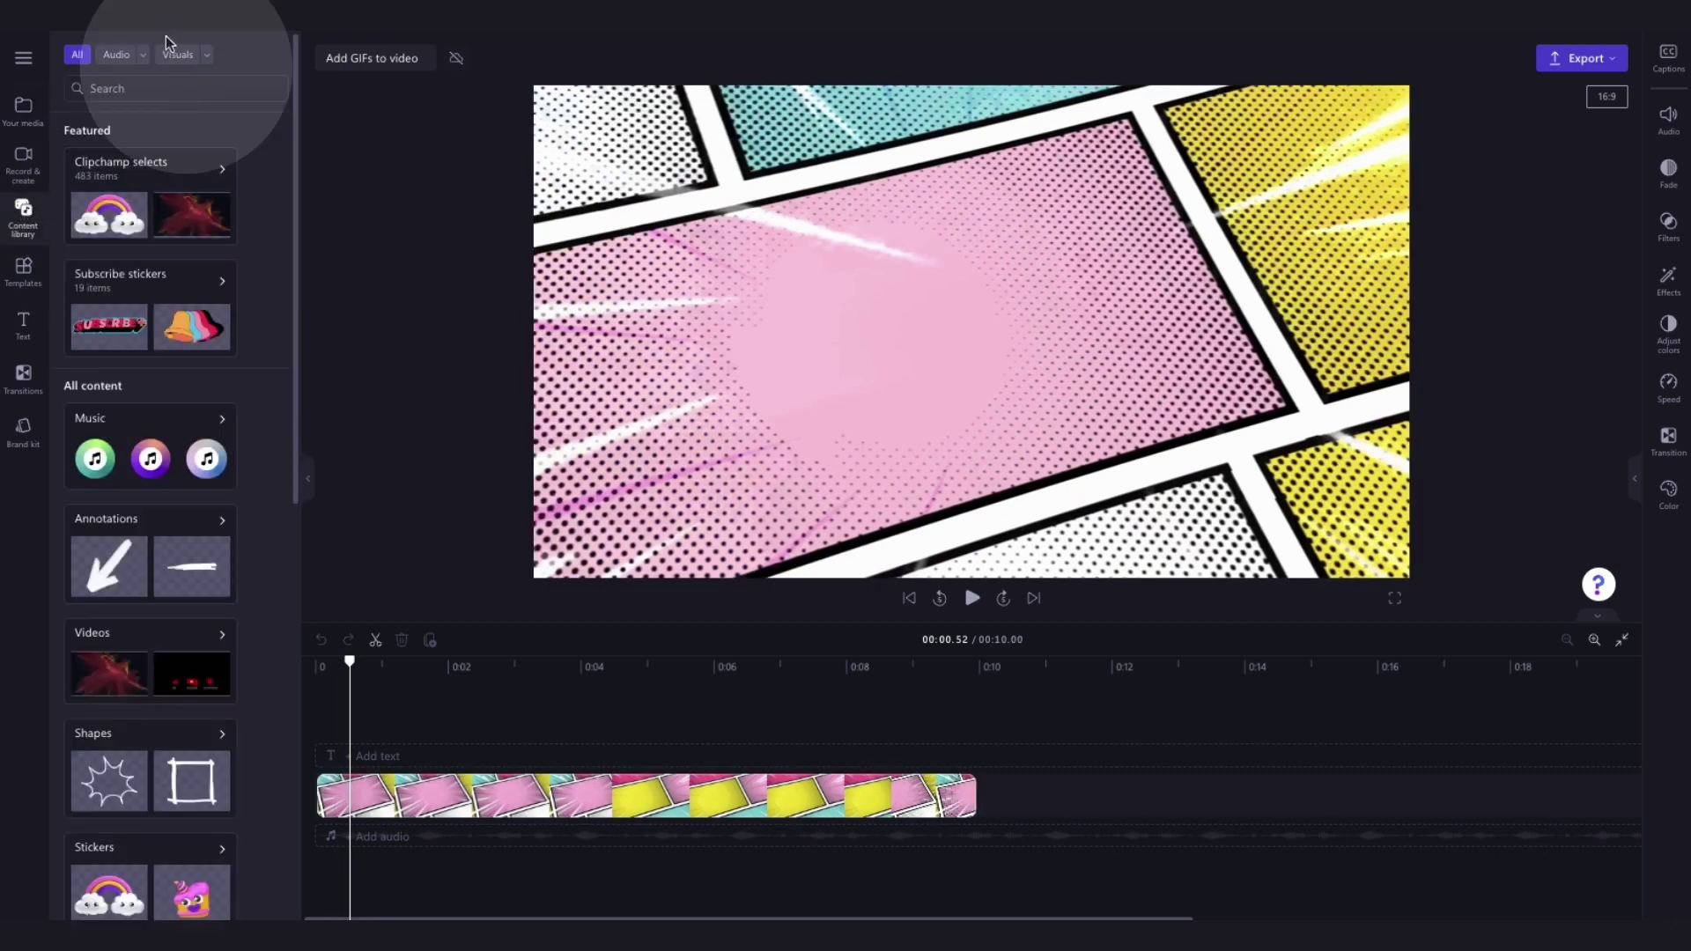
left_click(209, 56)
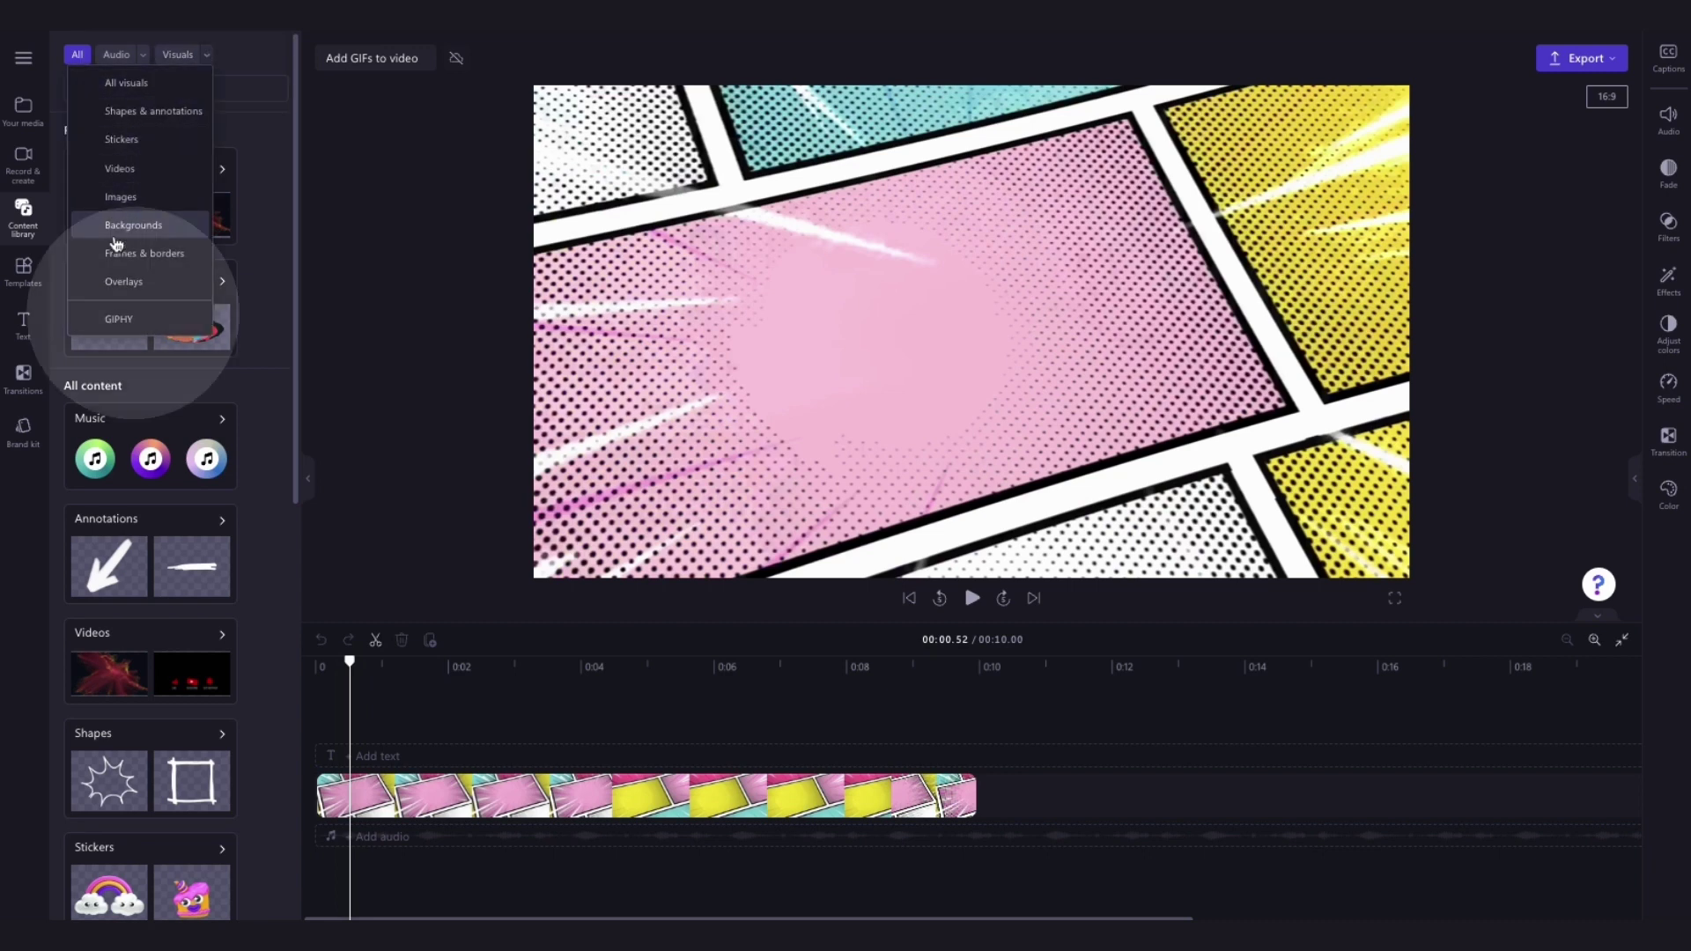
left_click(147, 322)
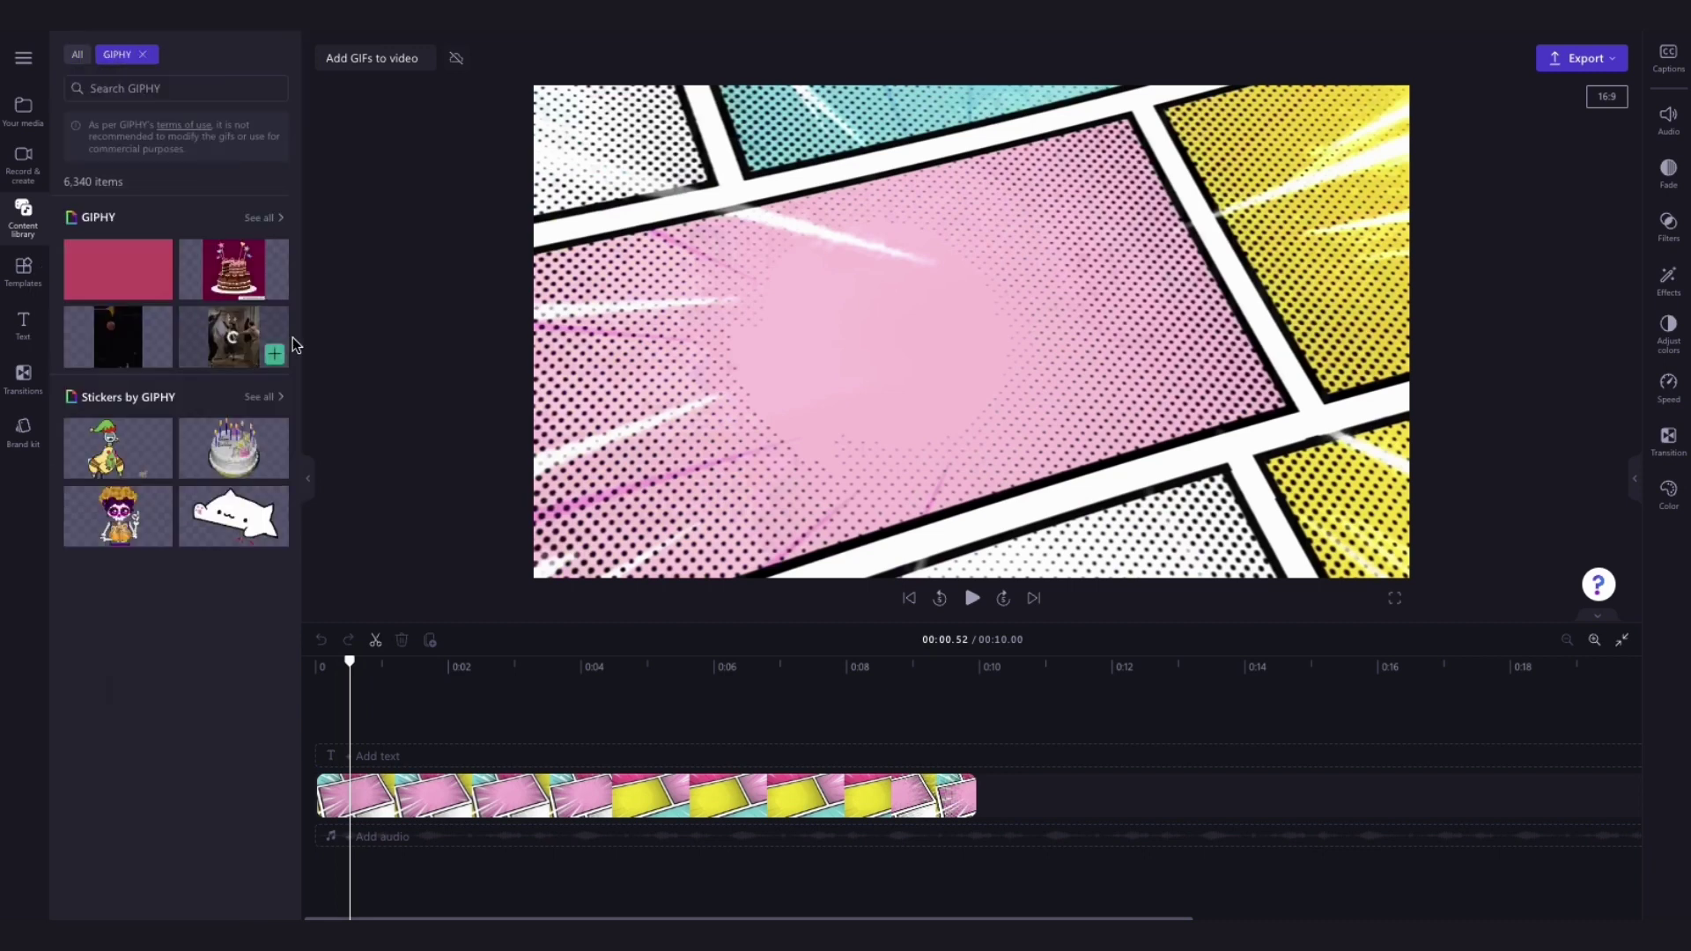
Show all Stickers by GIPHY and search them for superhero
left_click(105, 85)
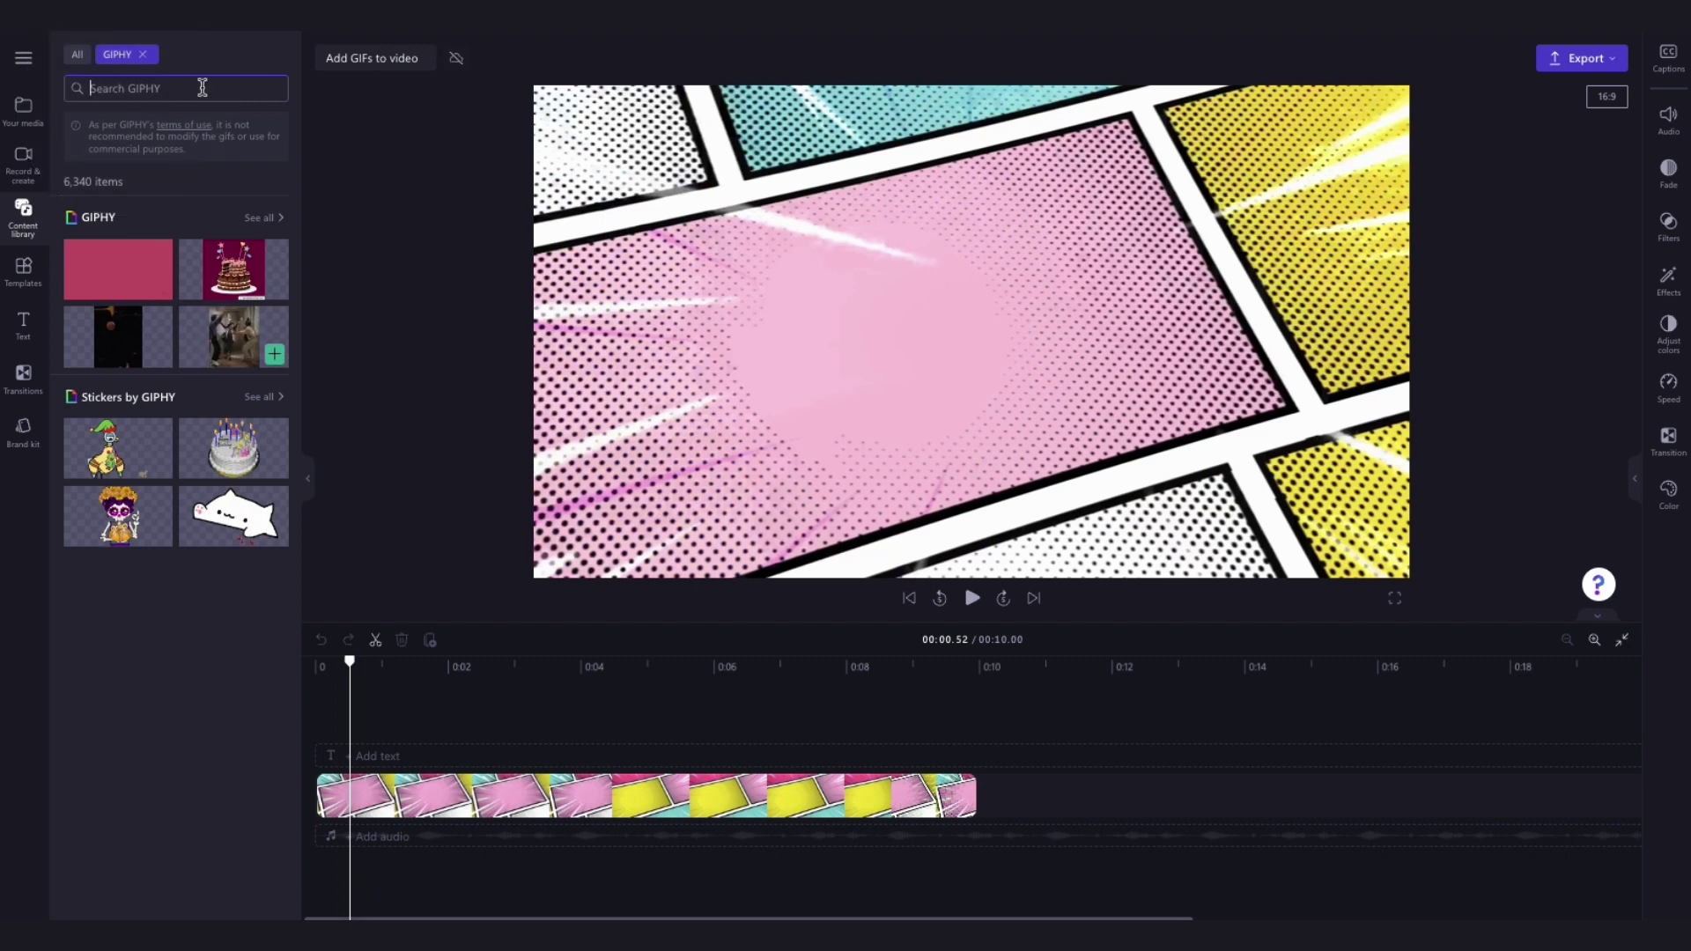
left_click(153, 288)
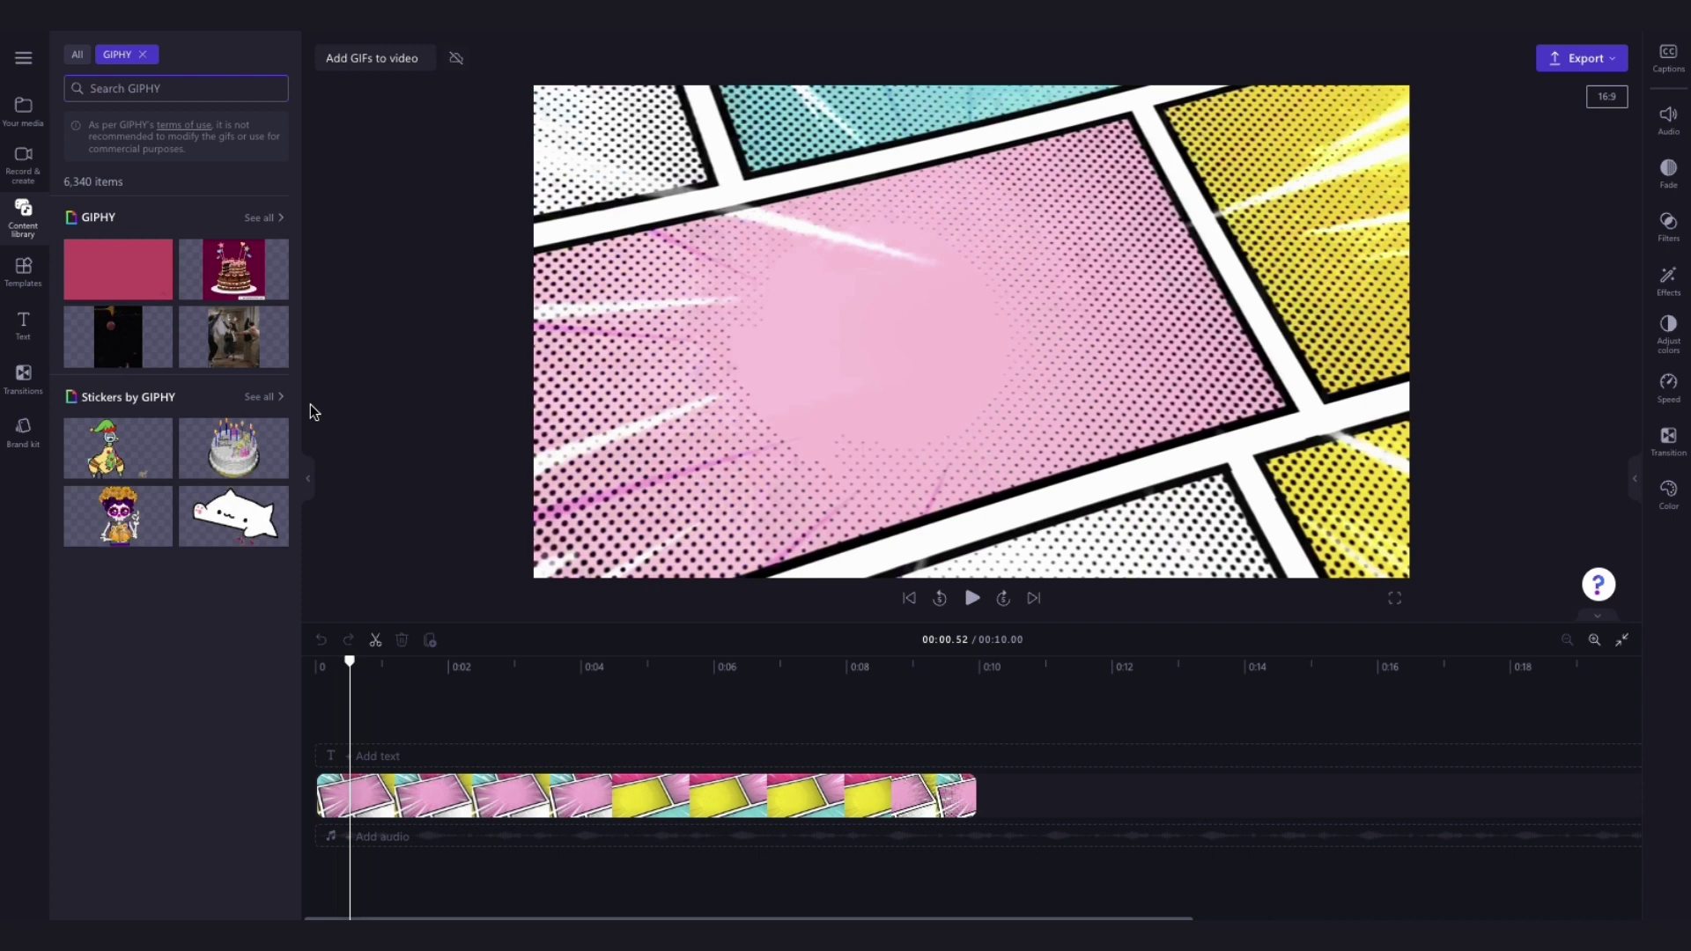
left_click(268, 401)
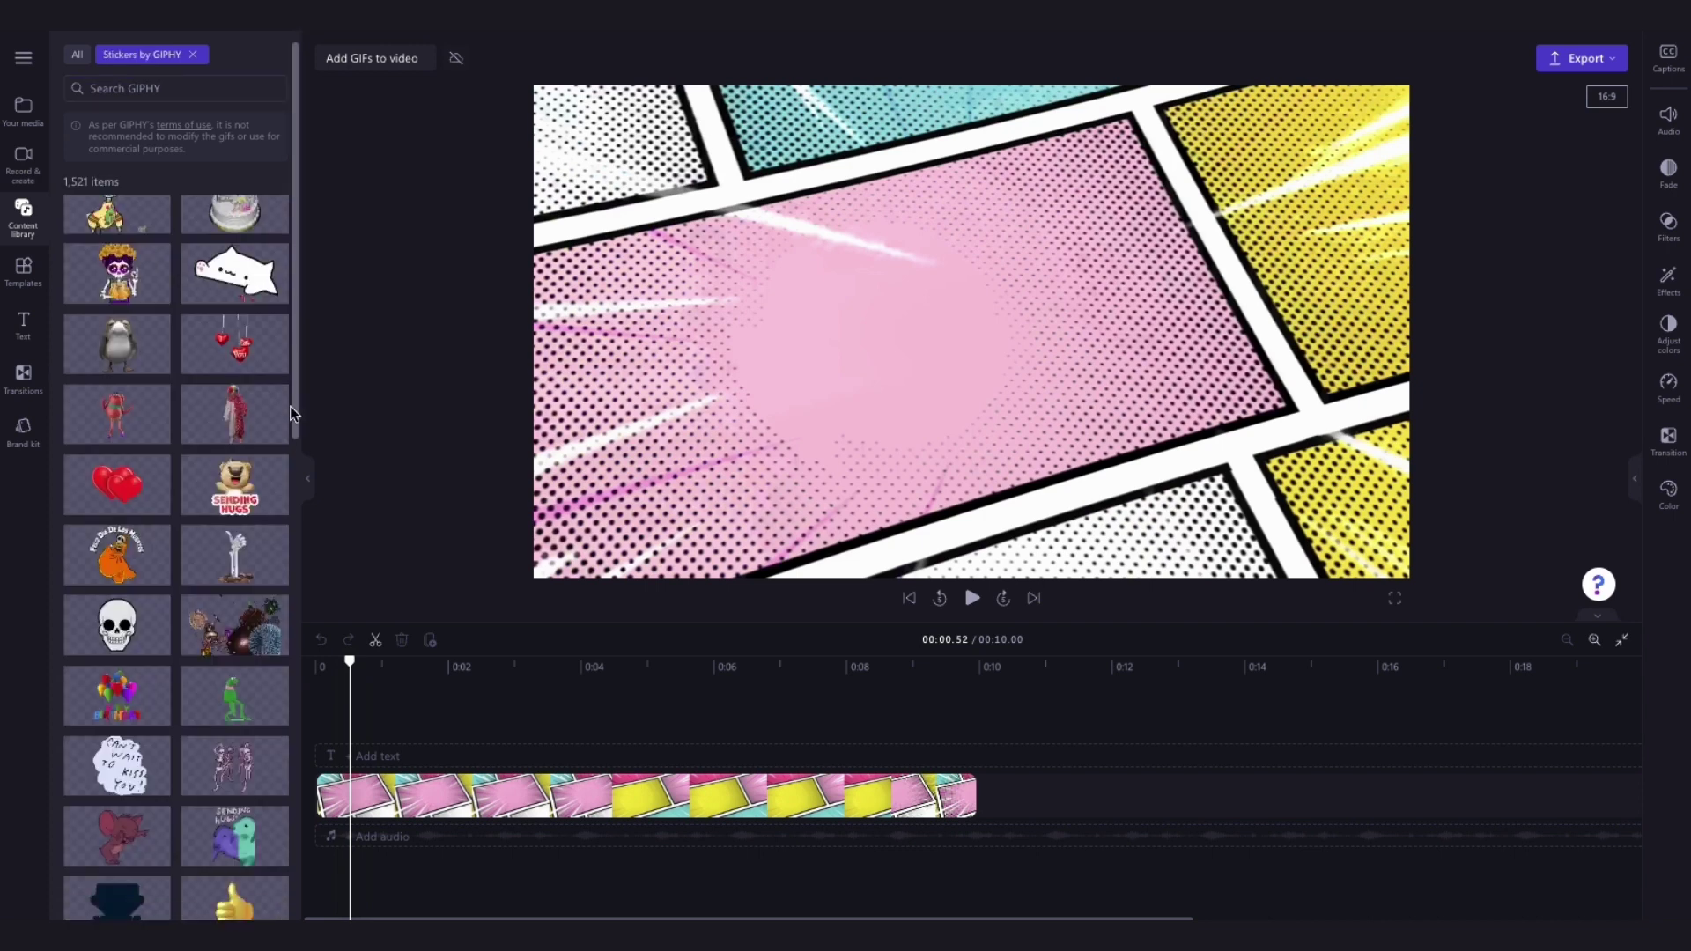
scroll(289, 405, "down", 10)
scroll(289, 405, "down", 5)
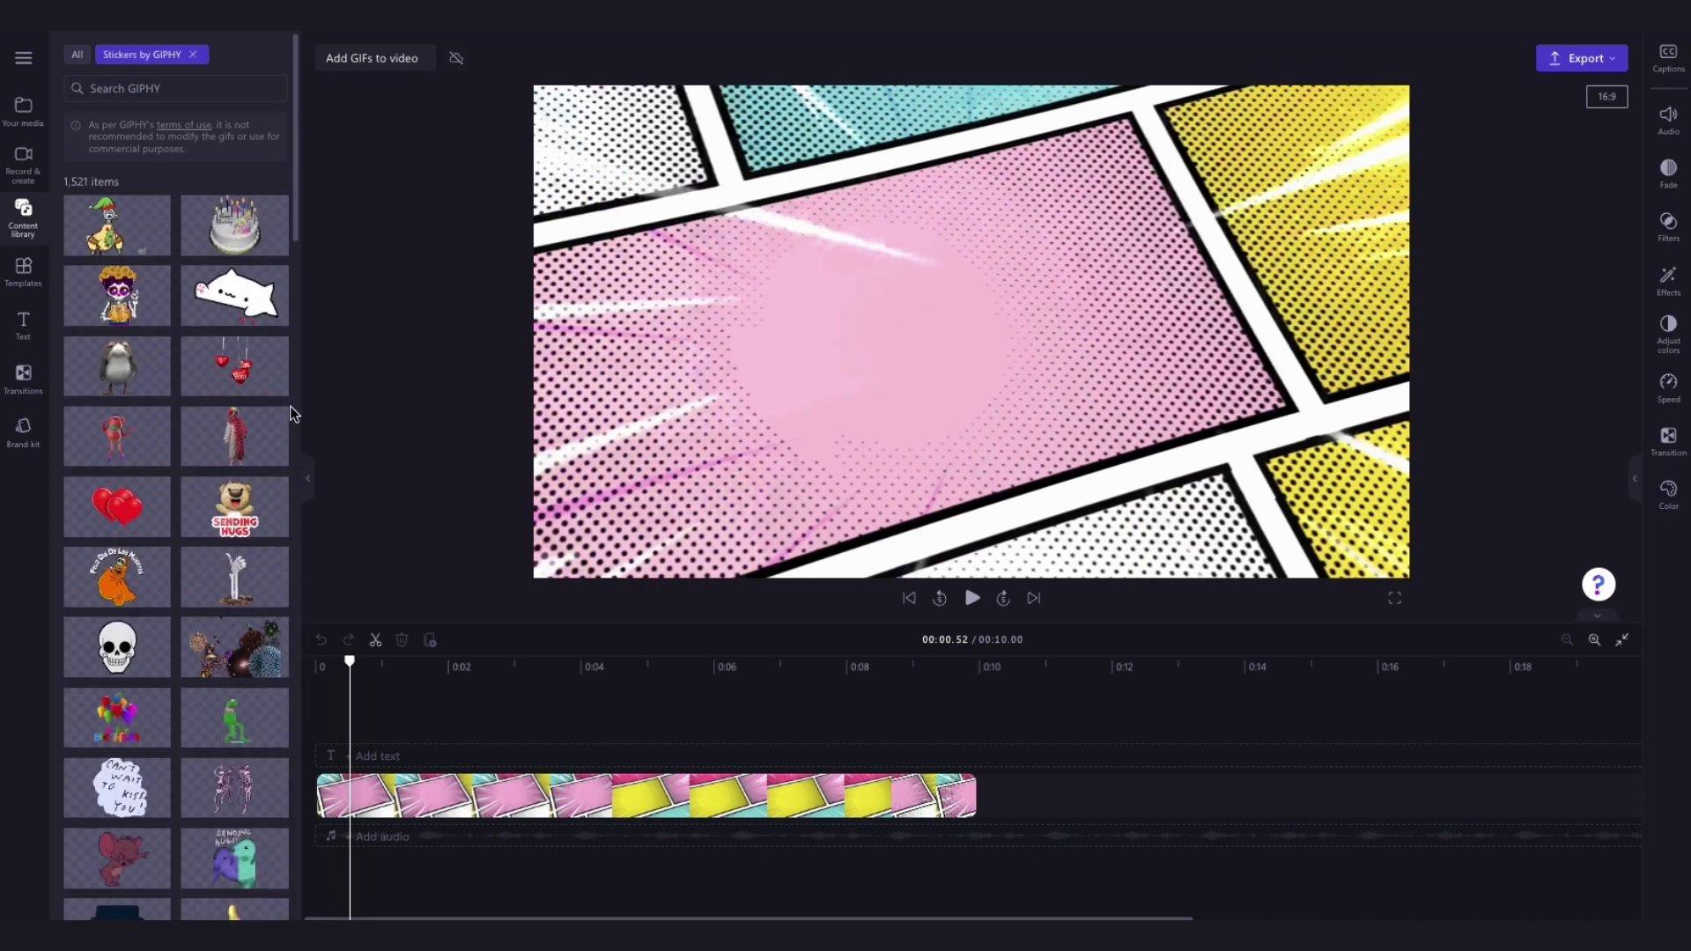
left_click(95, 85)
type("superhero")
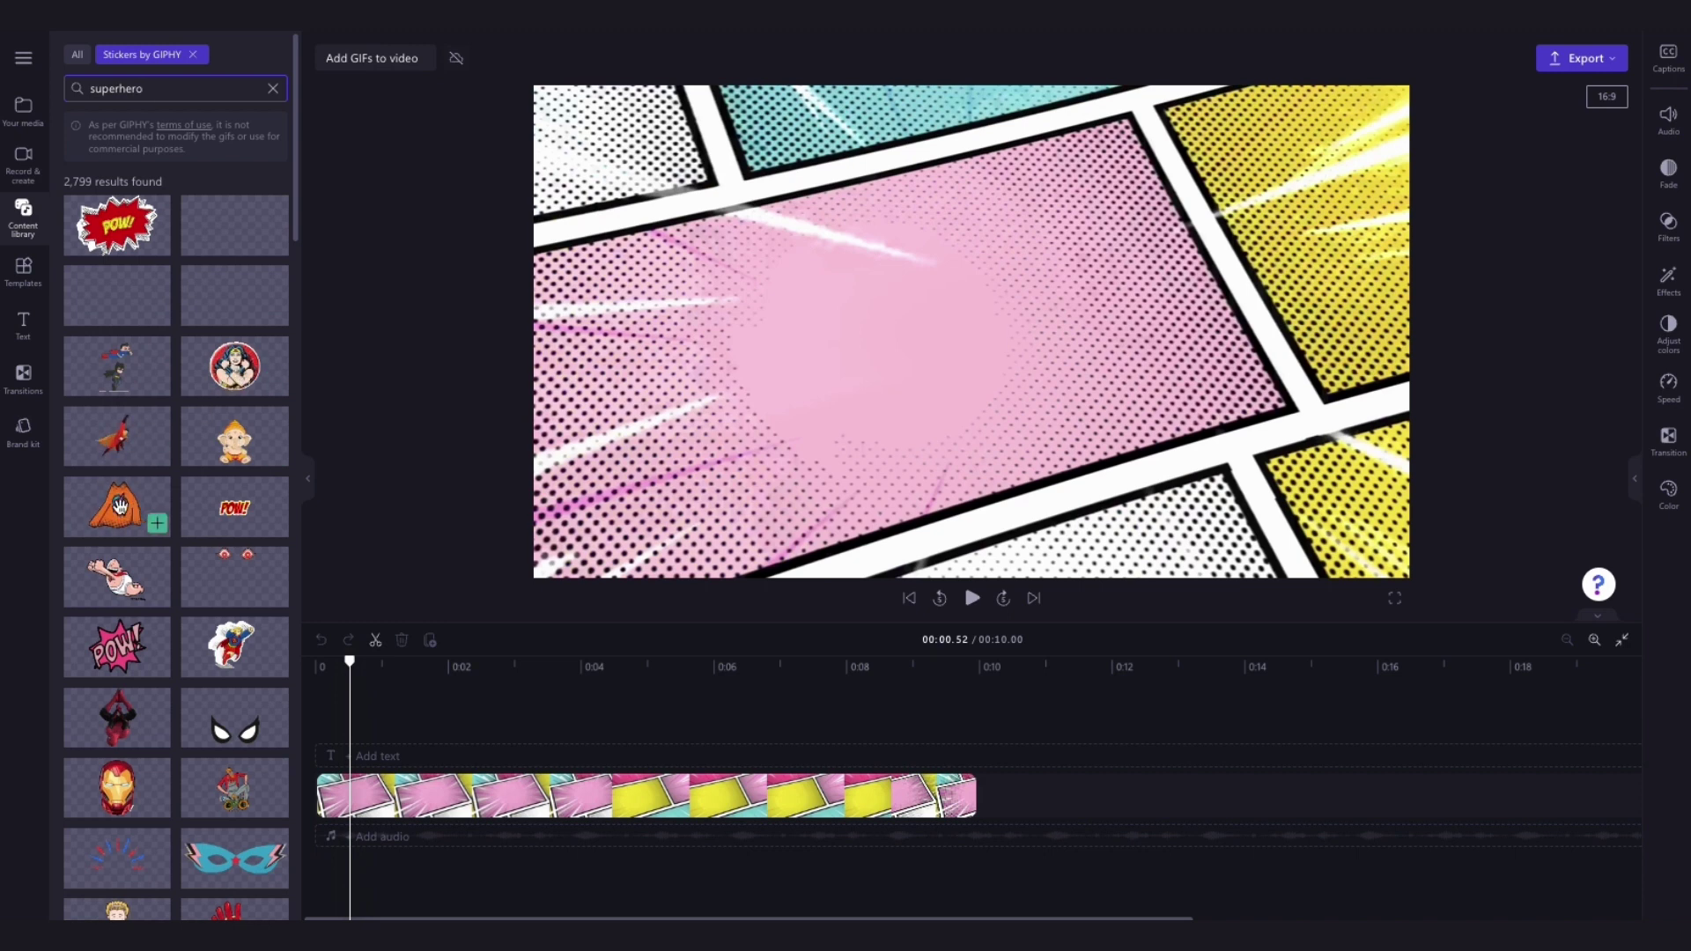
Add the POW!, Wonder Woman and Power Hero stickers as stacked timeline tracks
left_click(124, 630)
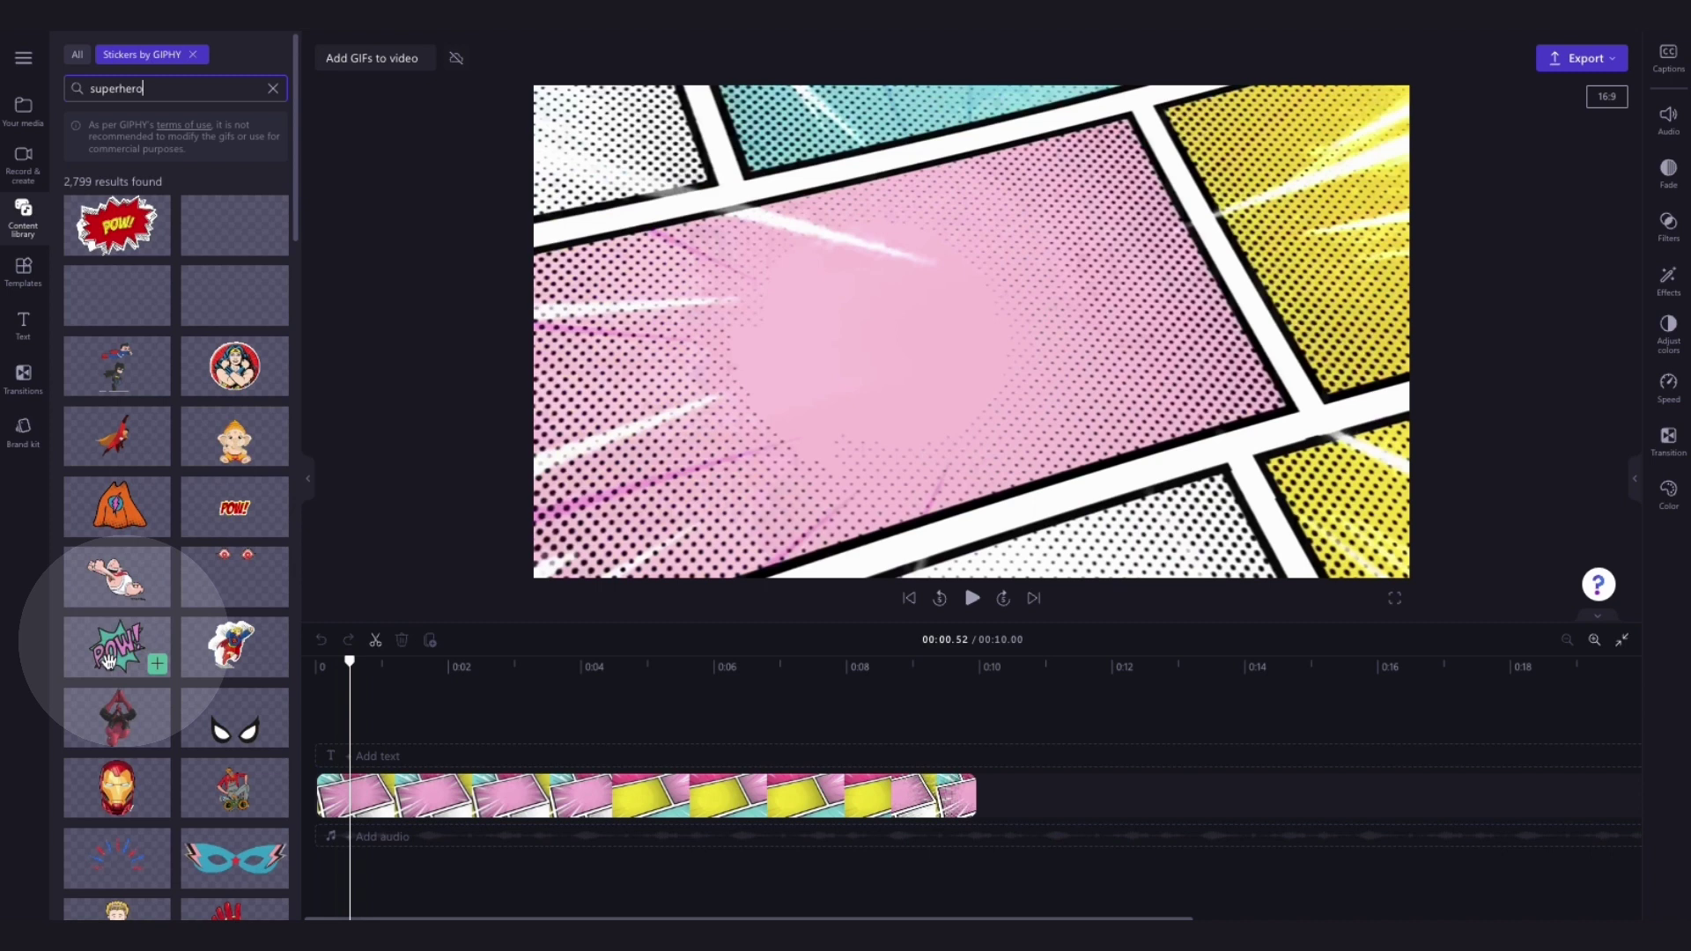
left_click_drag(104, 649, 324, 757)
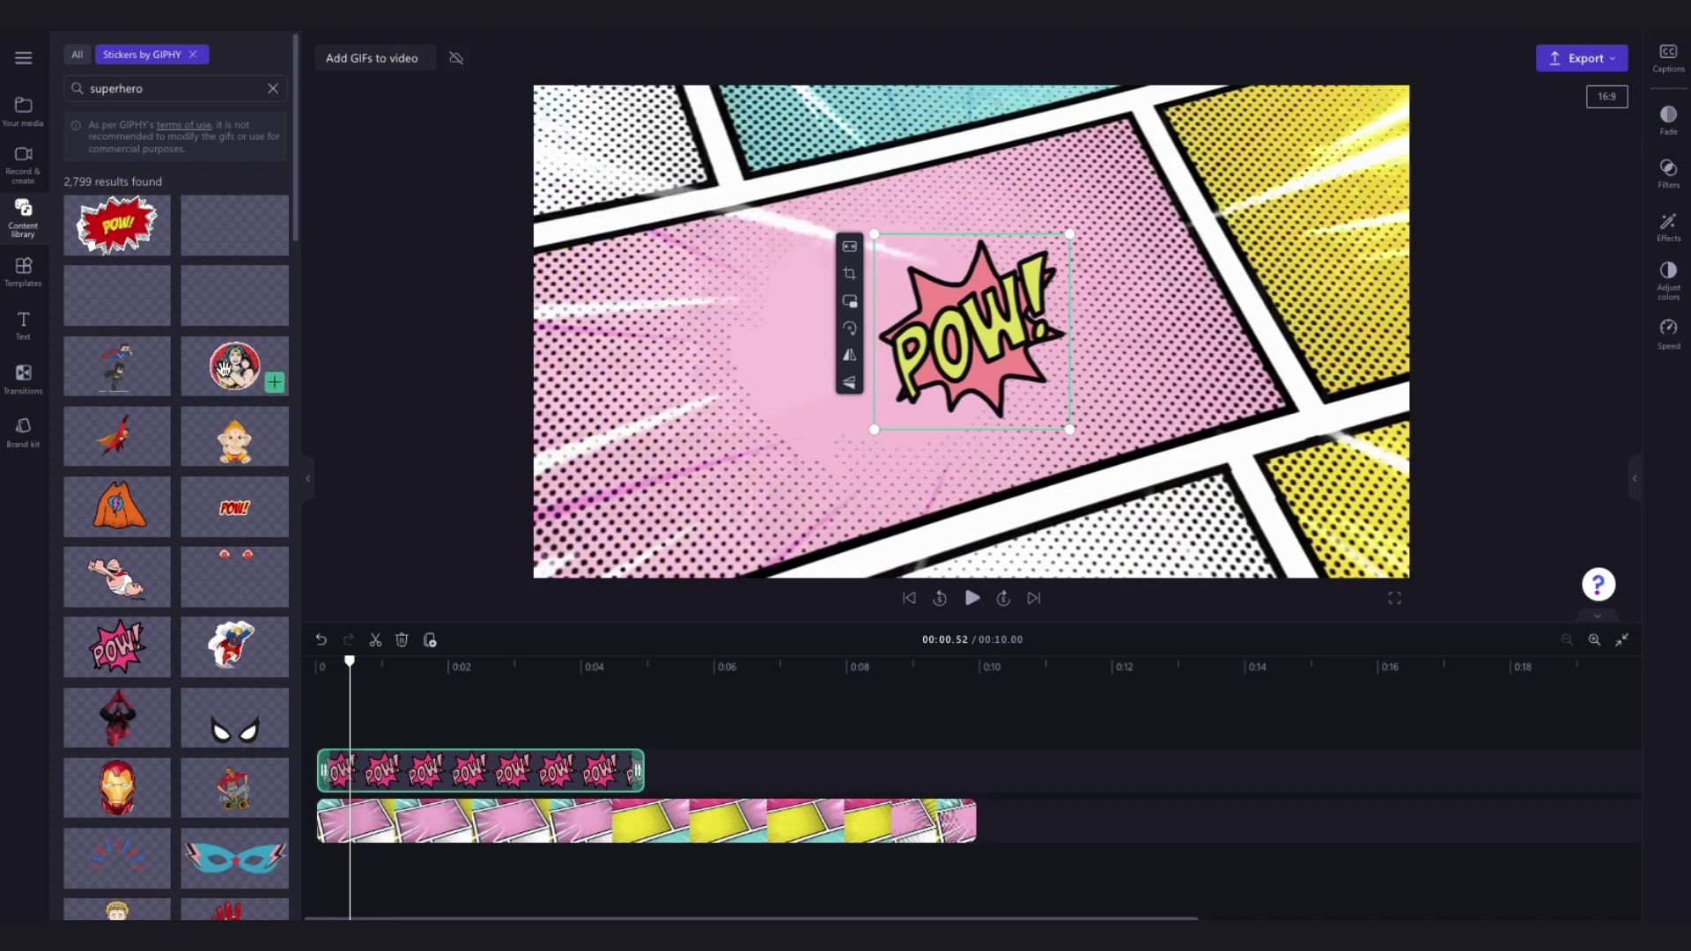
left_click_drag(249, 379, 348, 714)
scroll(231, 648, "down", 7)
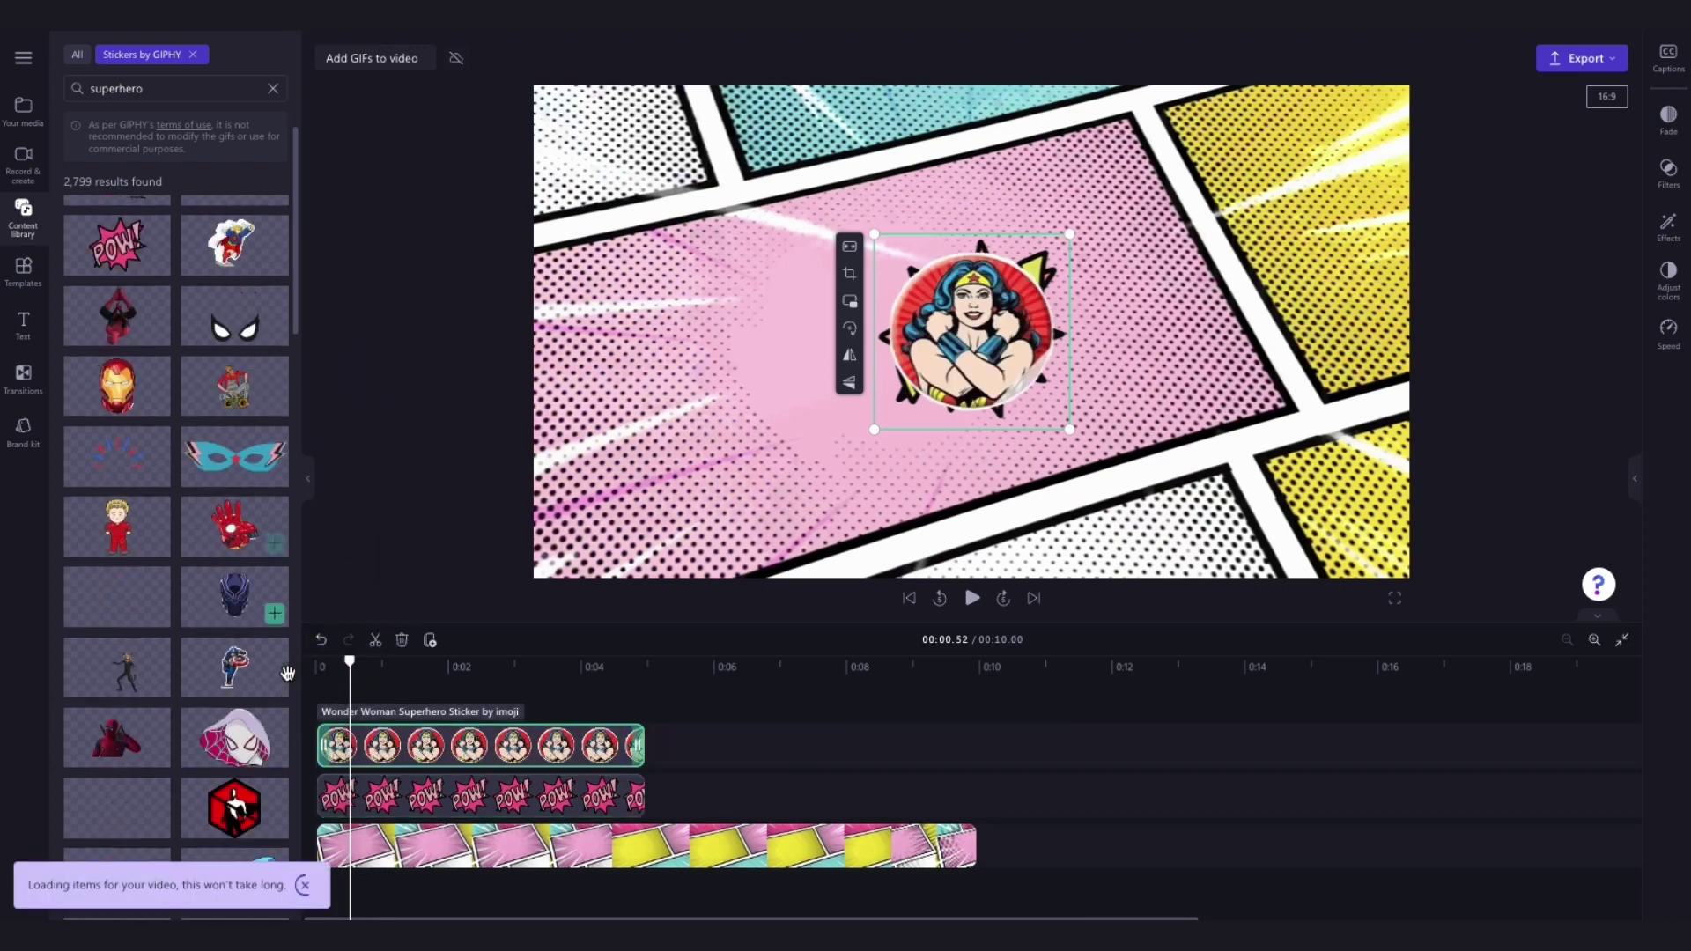
left_click_drag(231, 648, 352, 696)
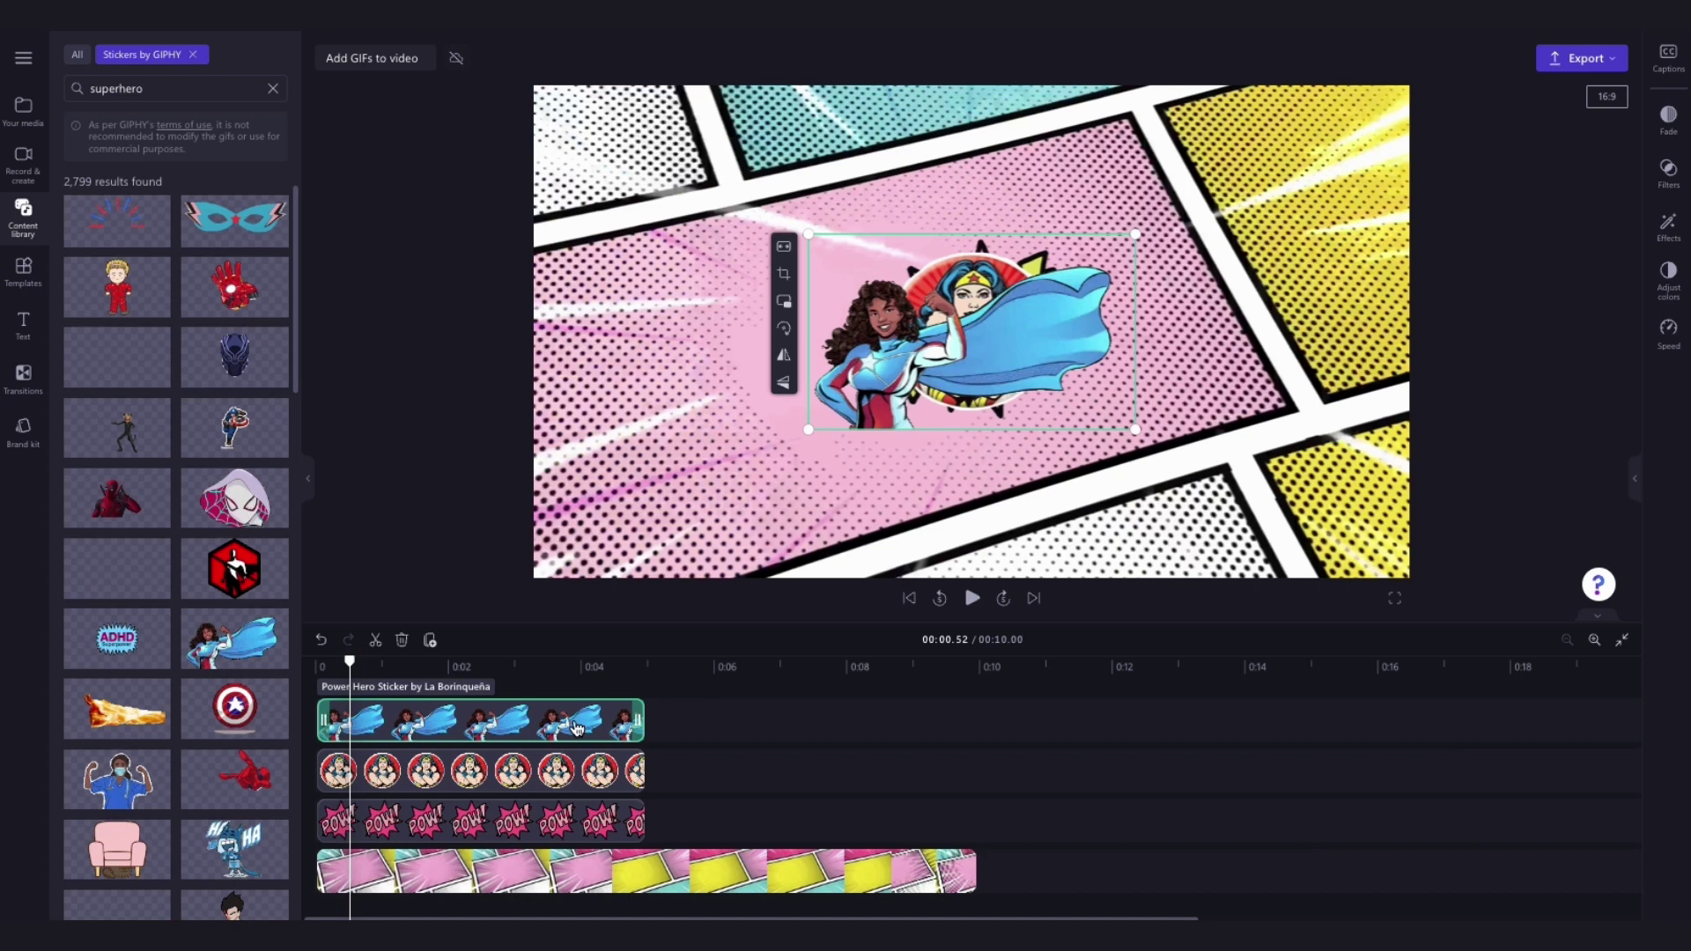
left_click(501, 775)
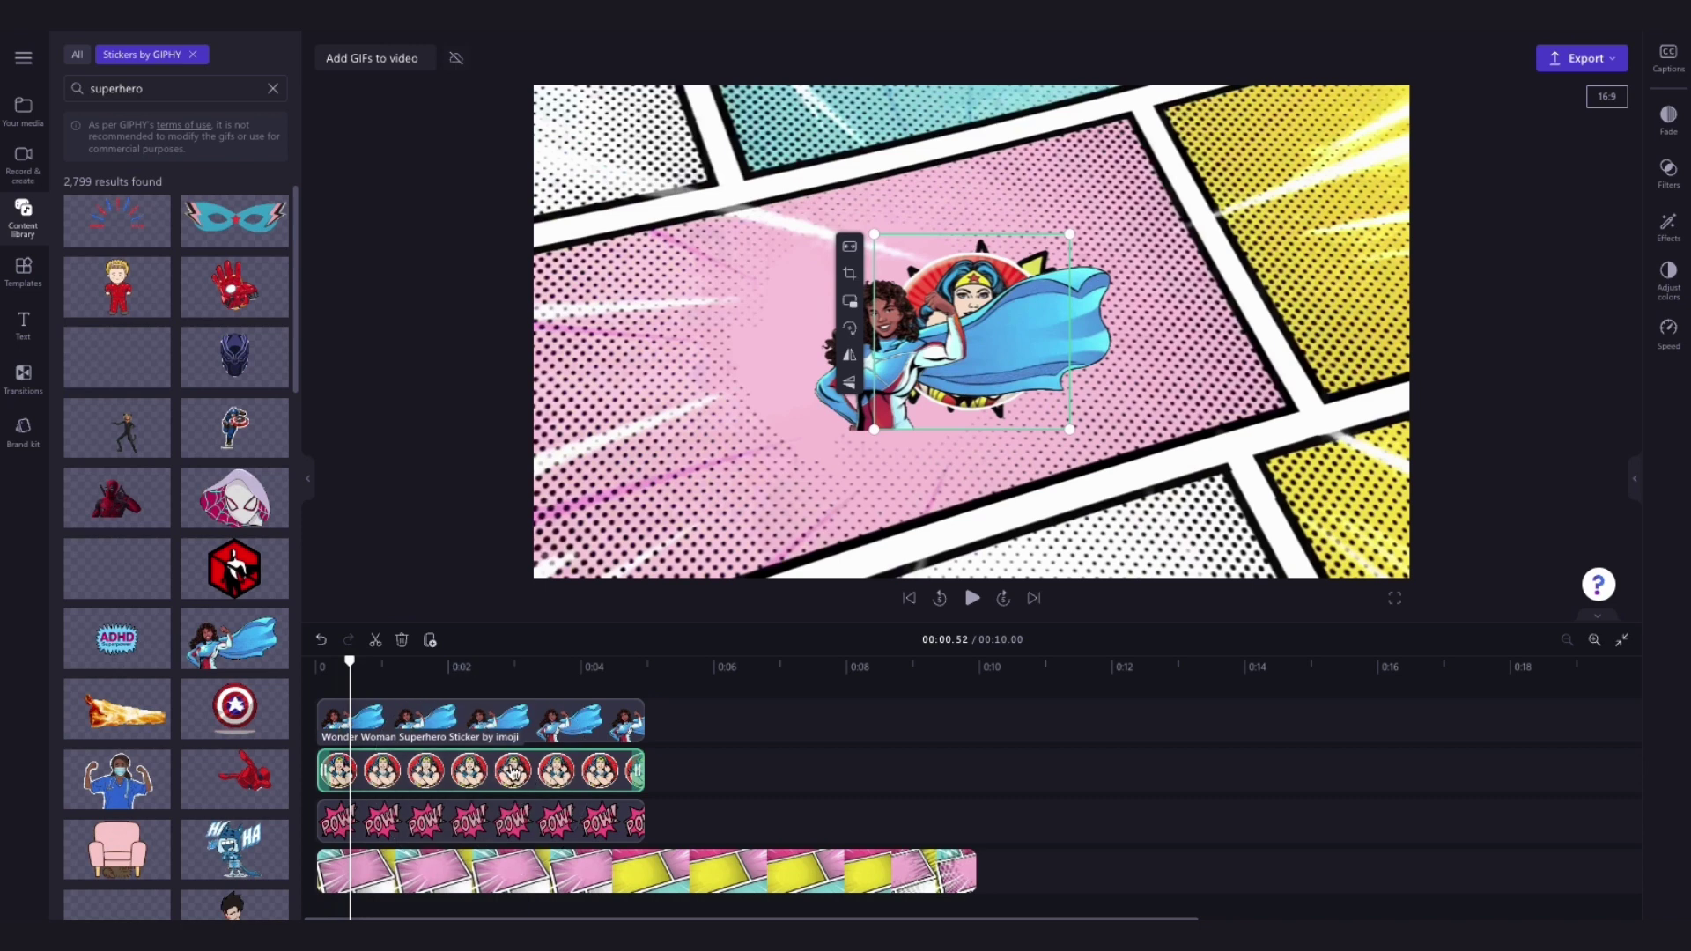
left_click_drag(513, 774, 826, 779)
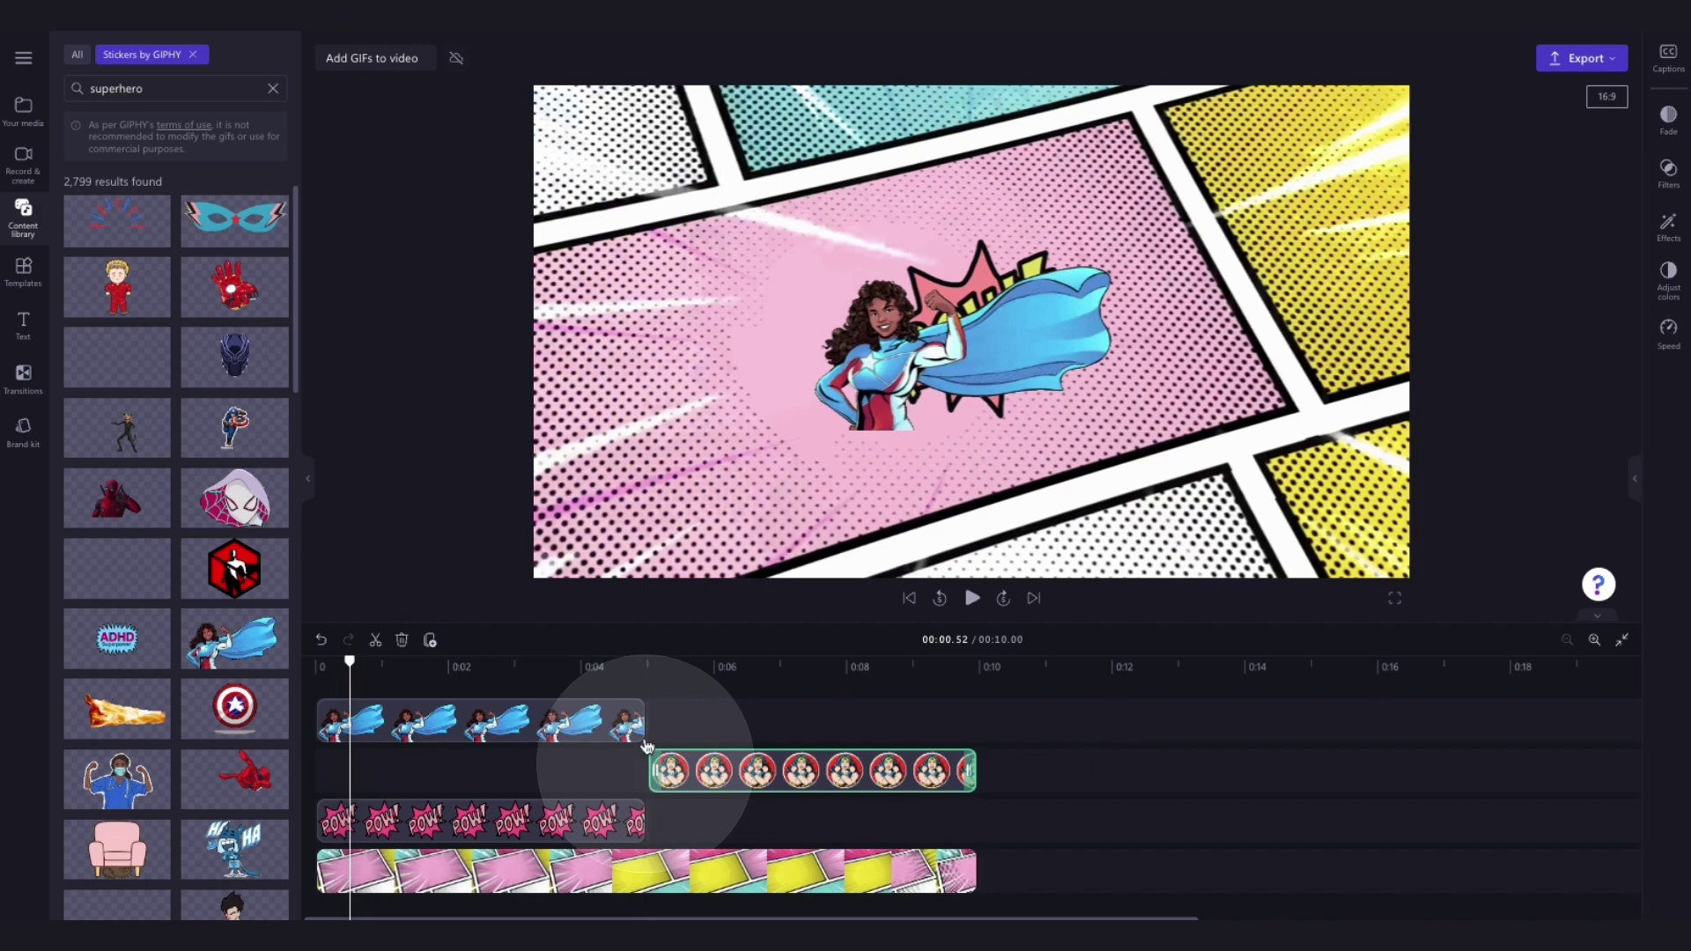
left_click(621, 667)
left_click(973, 598)
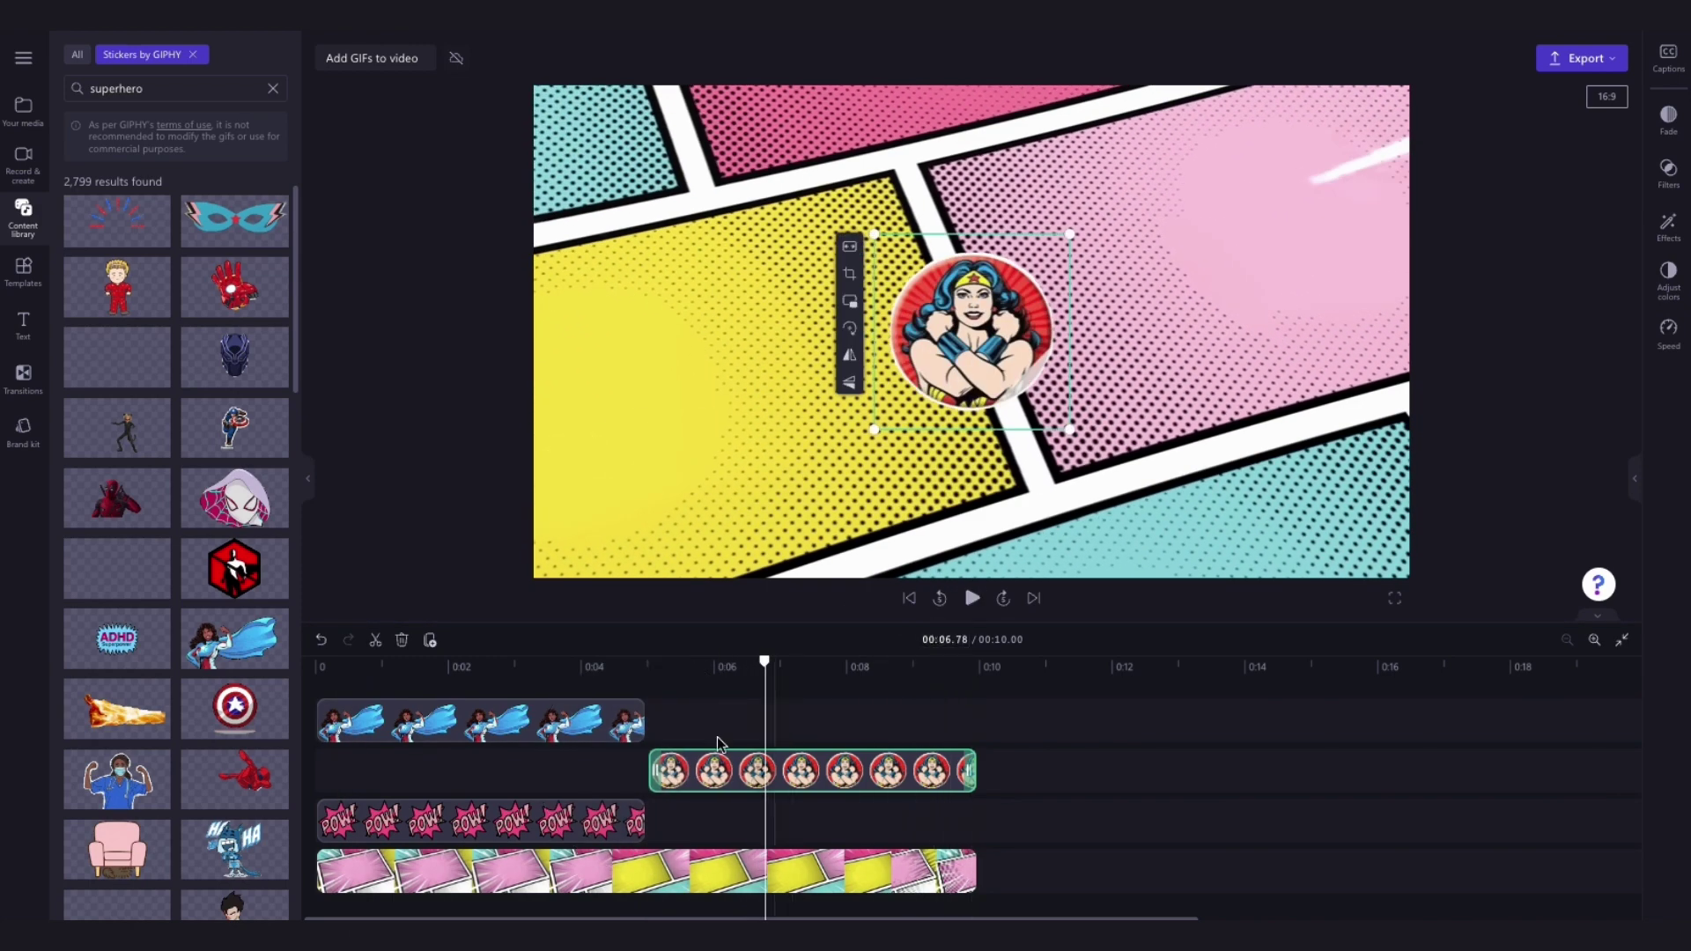
left_click(323, 641)
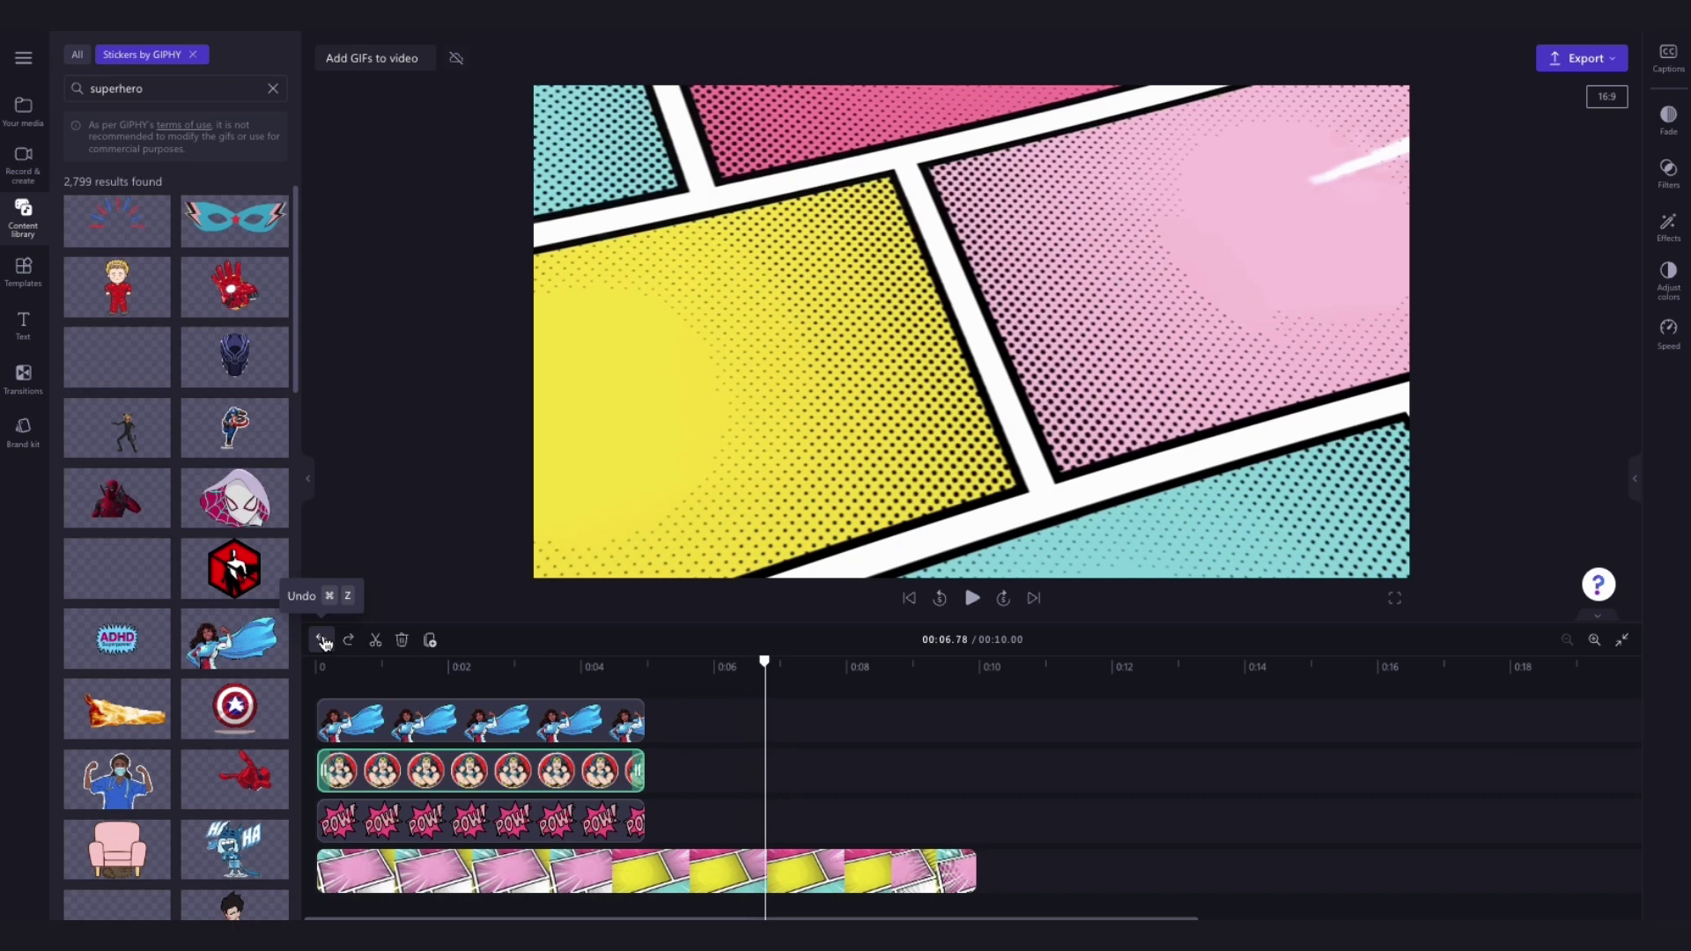
key("Home")
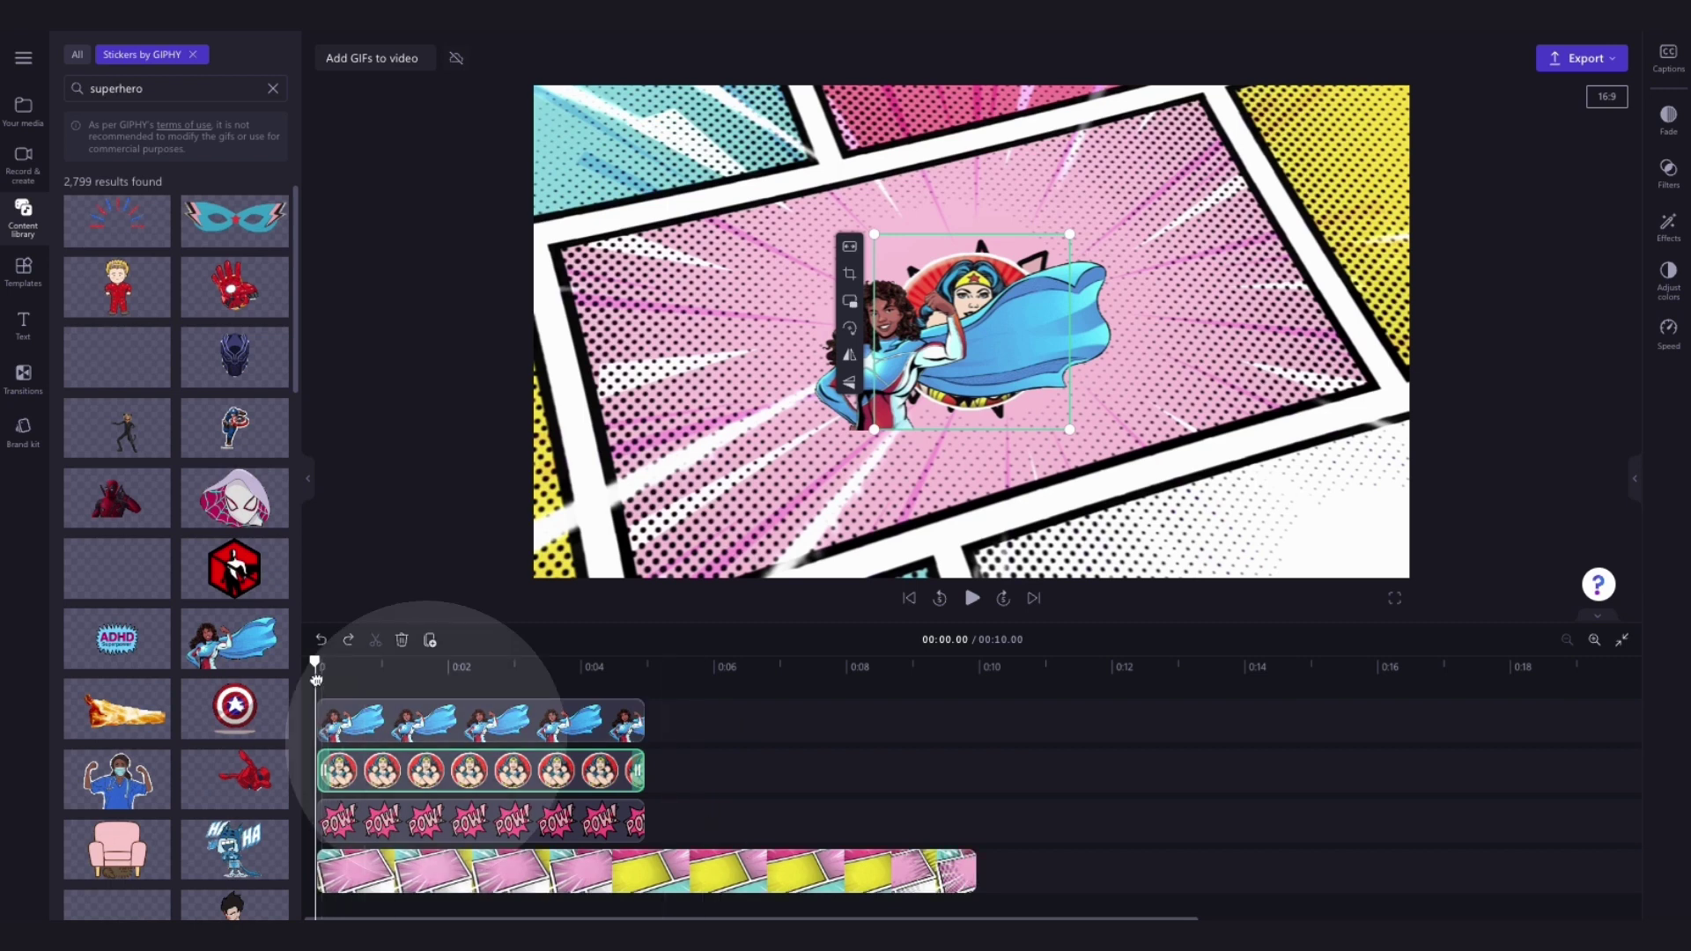
Select the three sticker clips and stretch them to the full 10-second length
left_click_drag(319, 687, 656, 840)
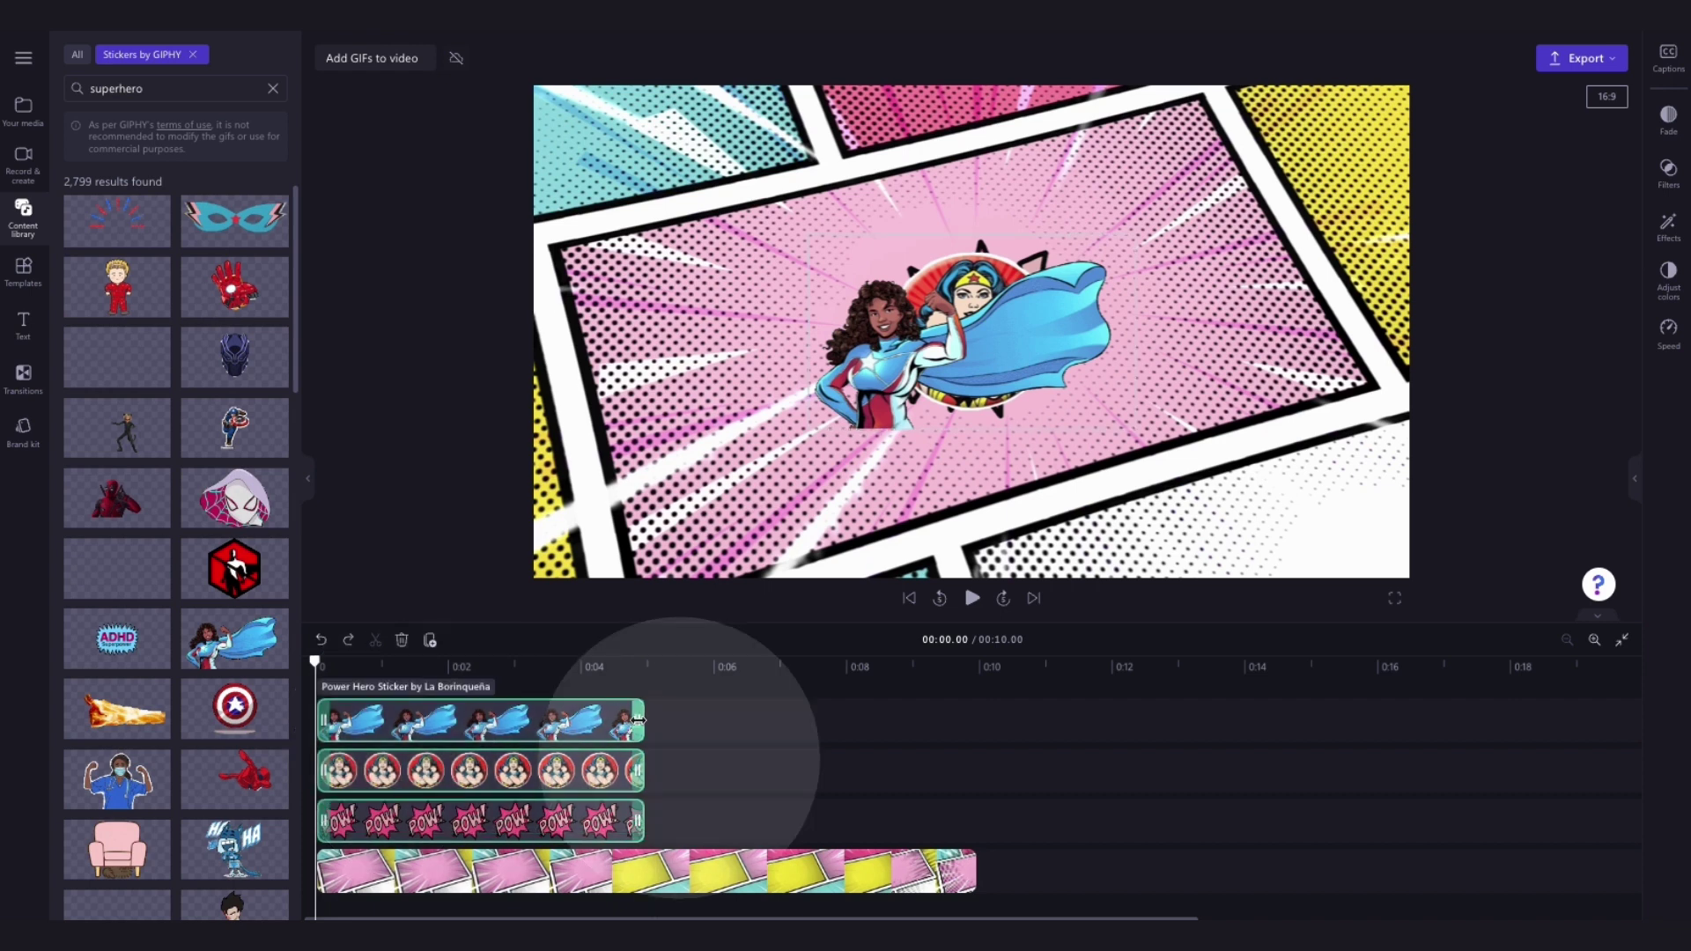
left_click_drag(638, 720, 969, 732)
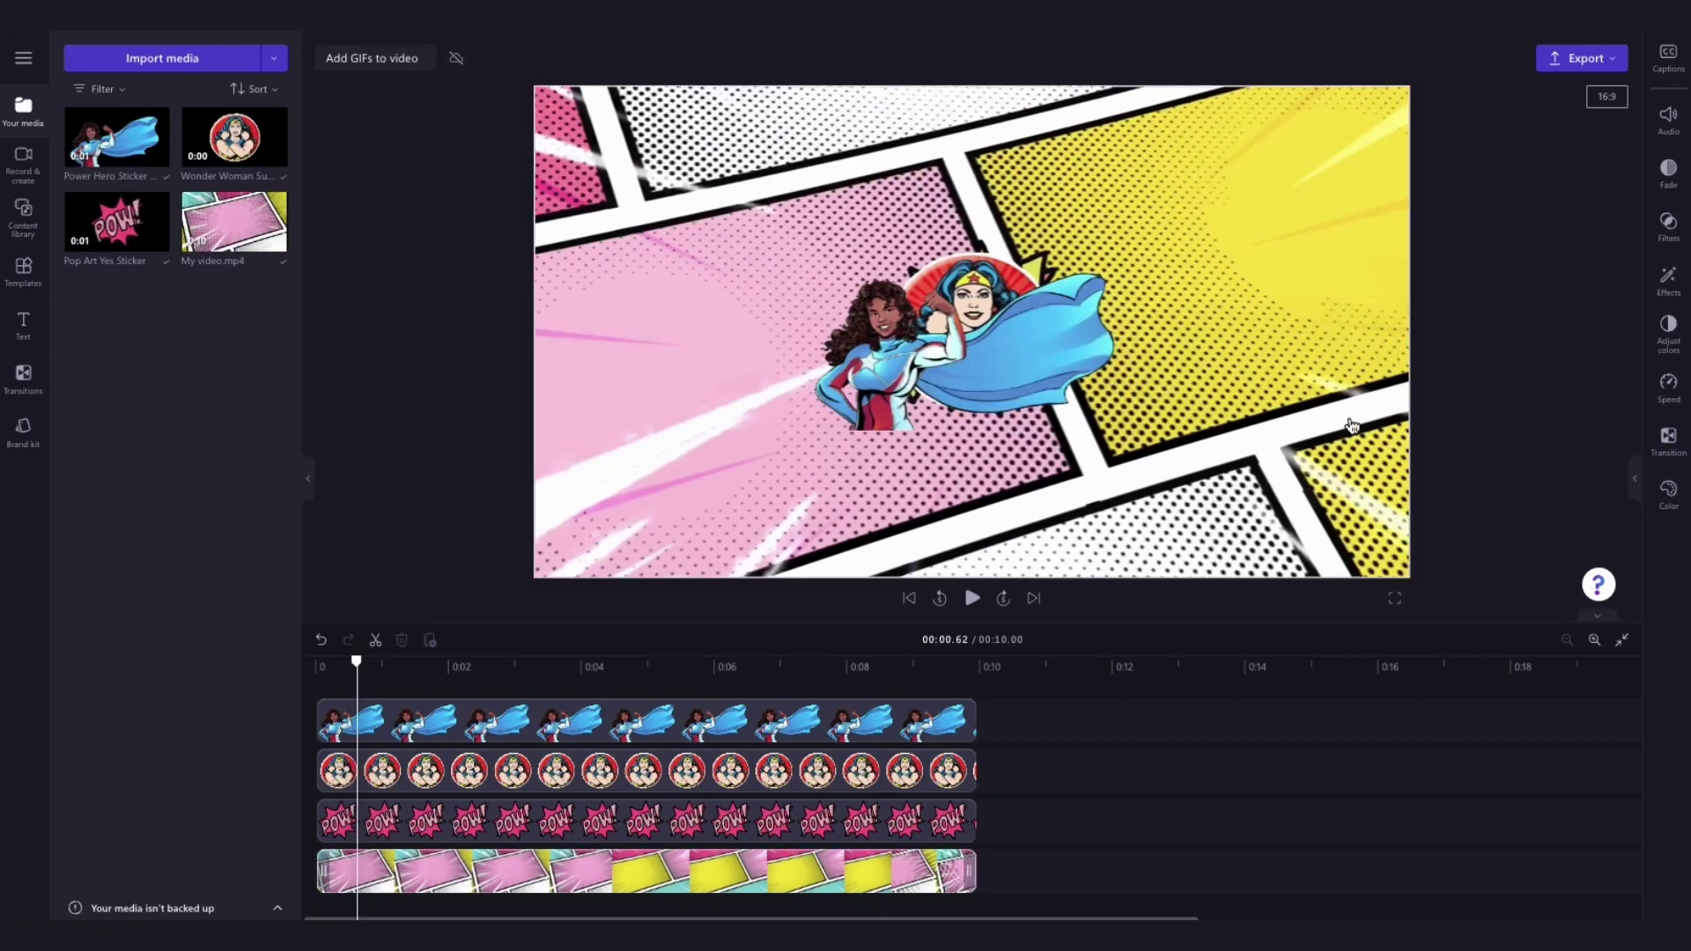
Place Power Hero lower-left, enlarge Wonder Woman top-right, and center the POW sticker
left_click(675, 713)
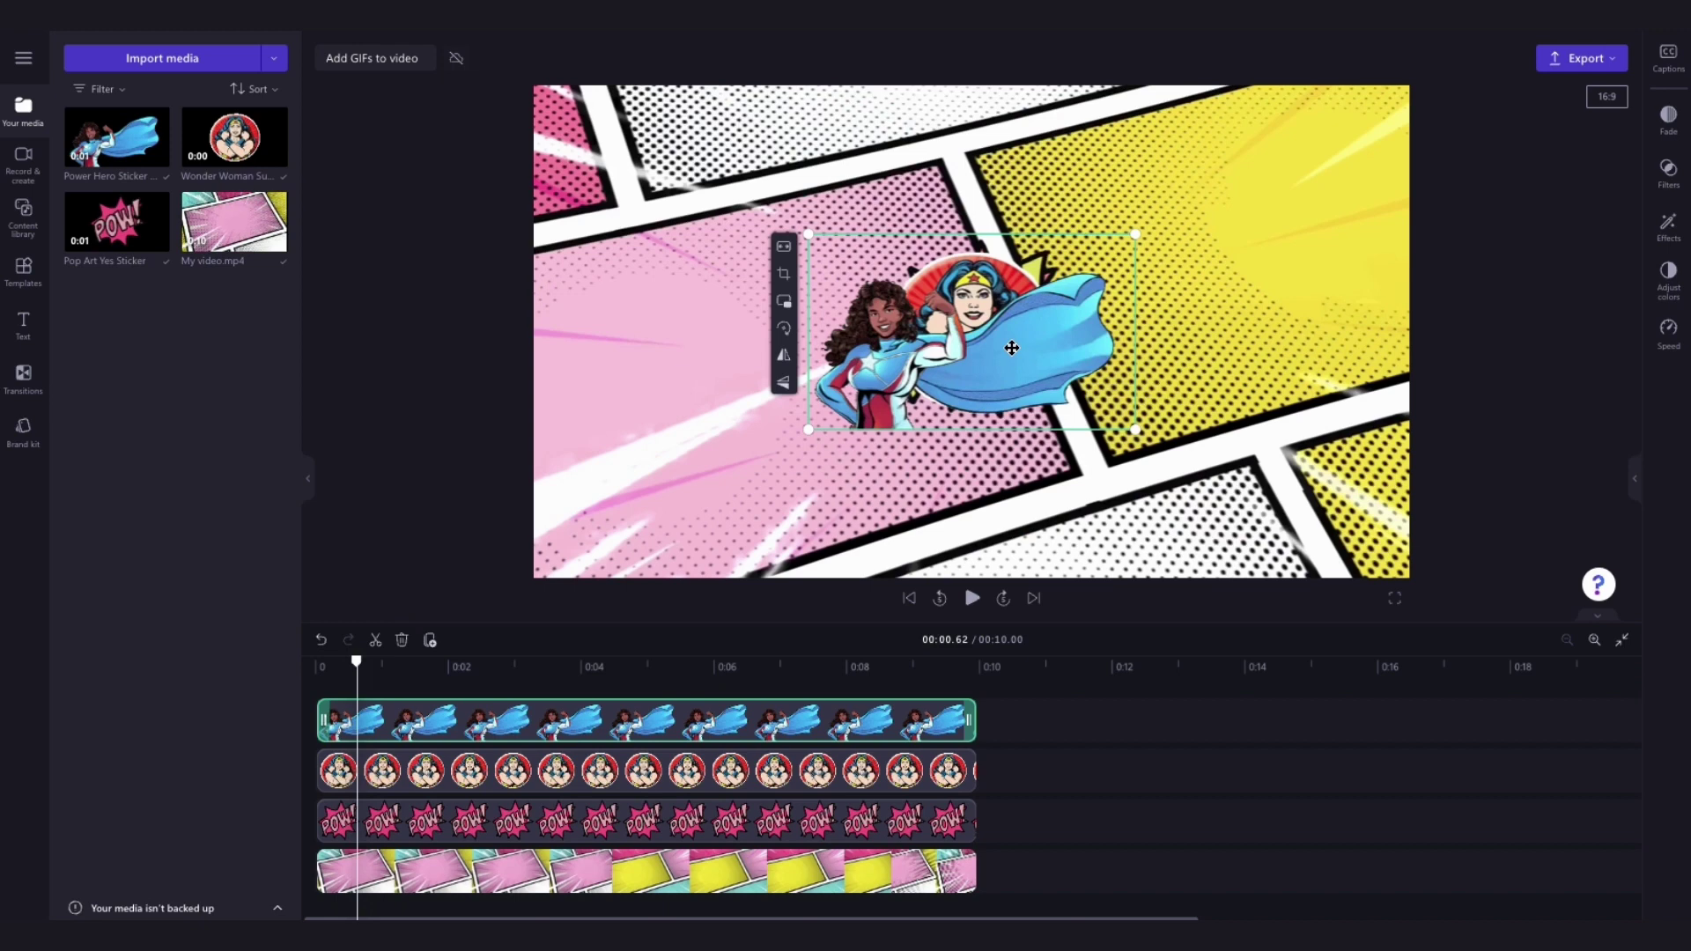
left_click_drag(1012, 348, 753, 502)
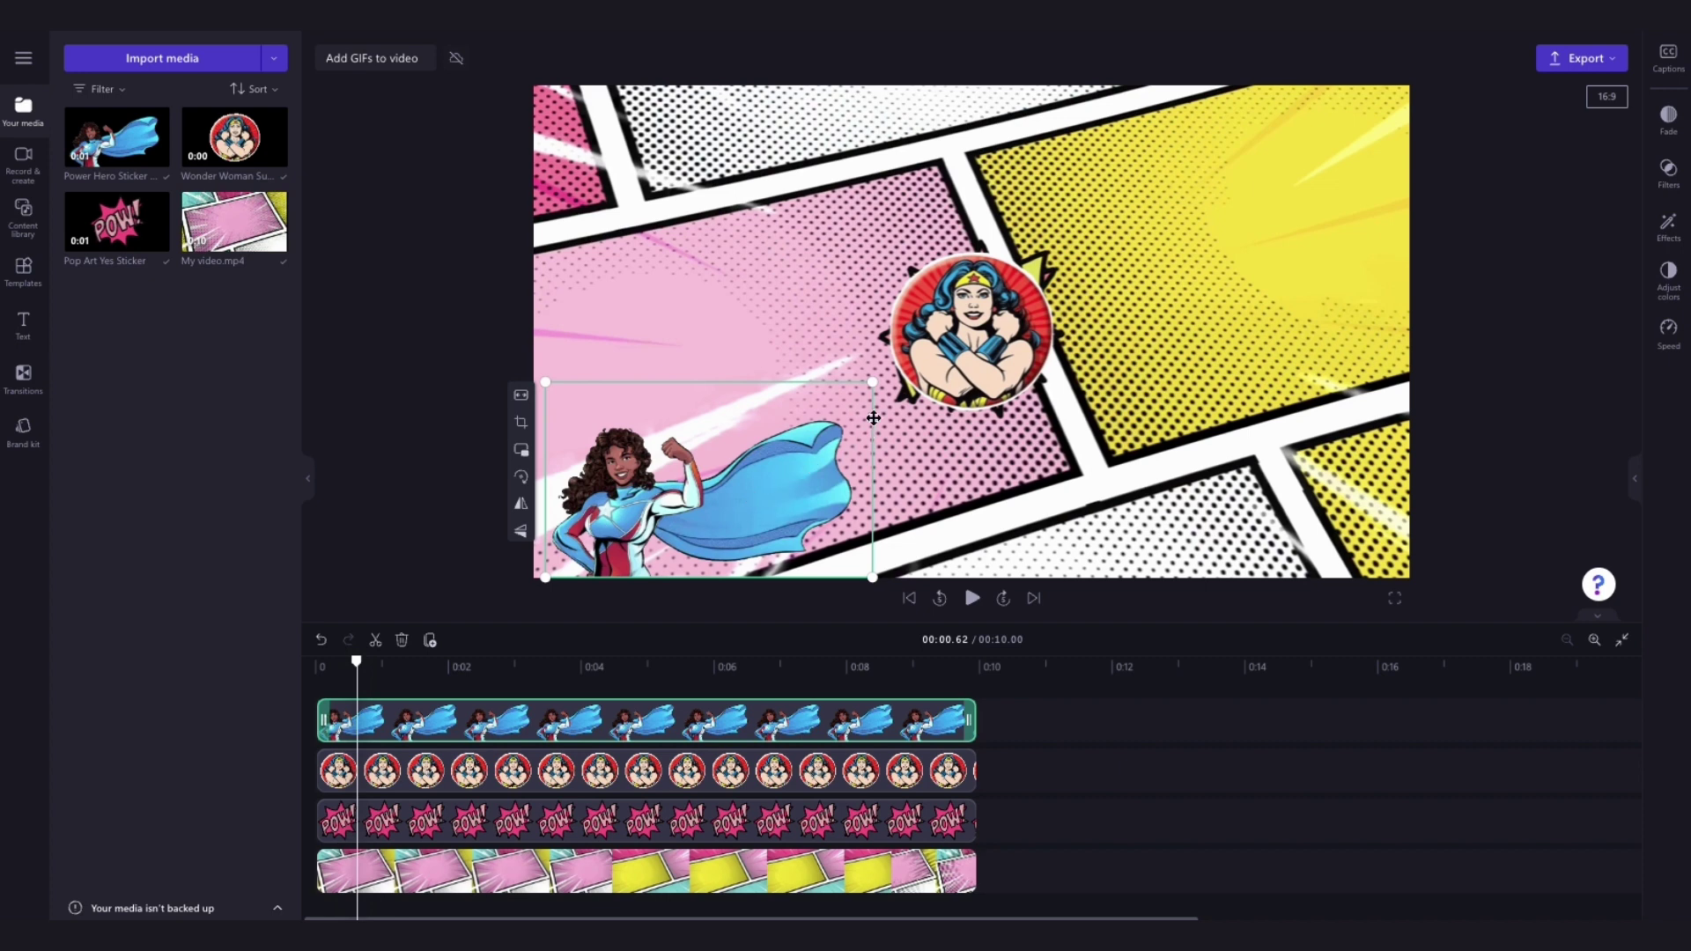
left_click_drag(873, 384, 943, 339)
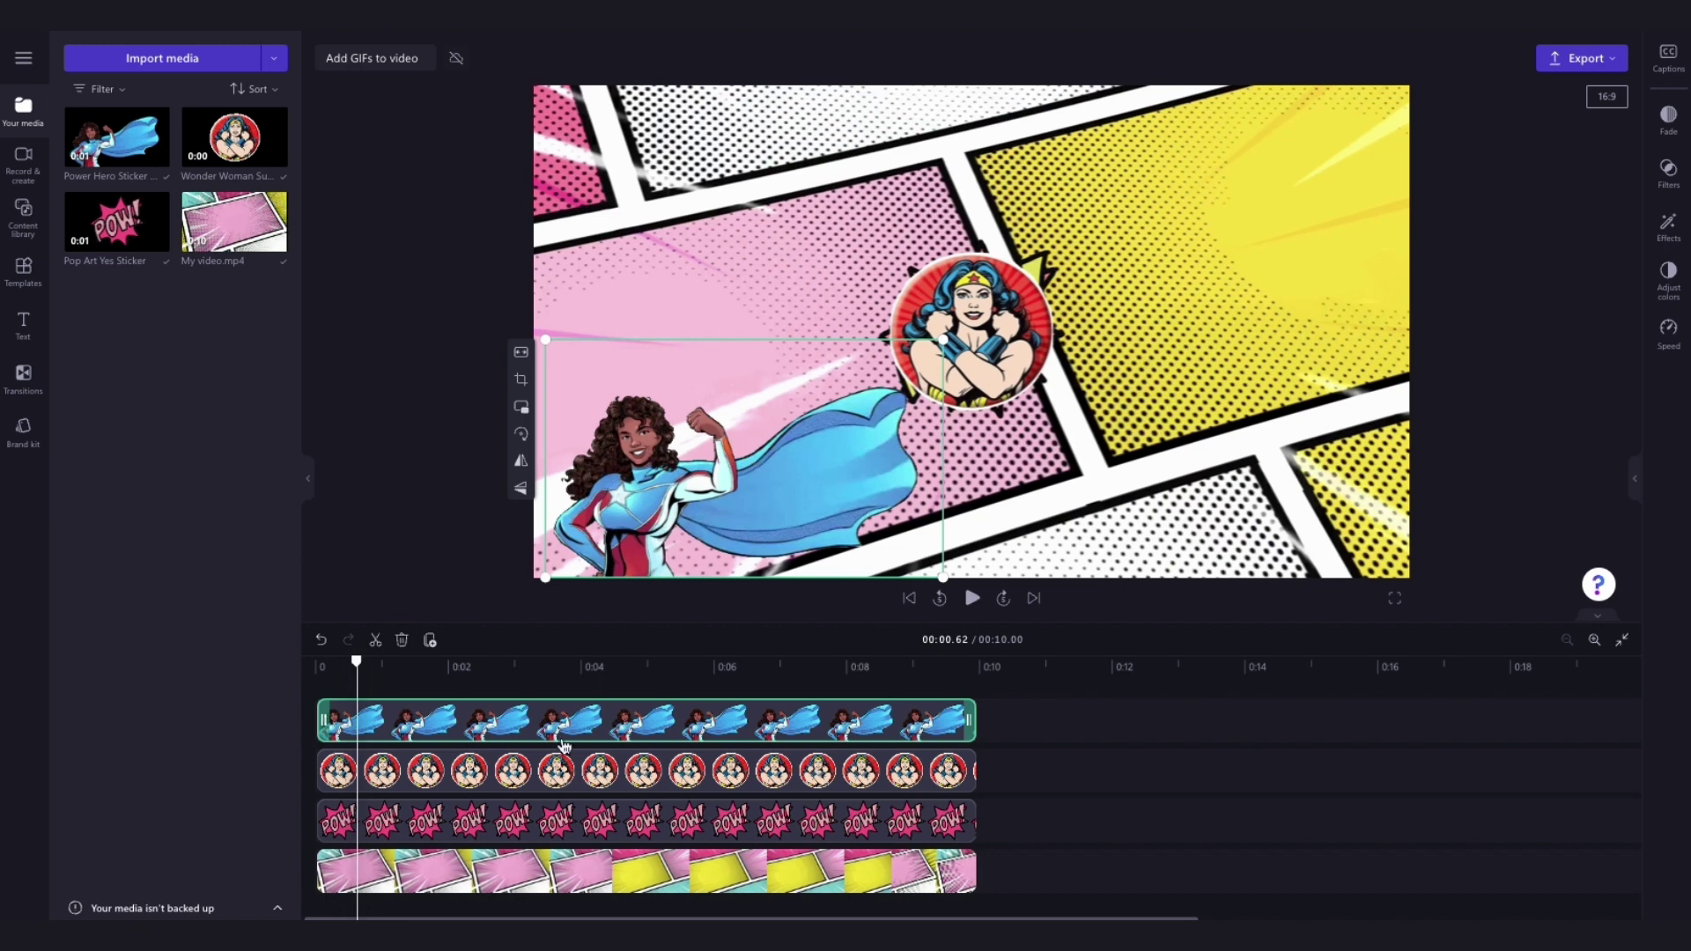
left_click(553, 780)
left_click_drag(925, 430, 1169, 317)
left_click_drag(1035, 317, 1063, 281)
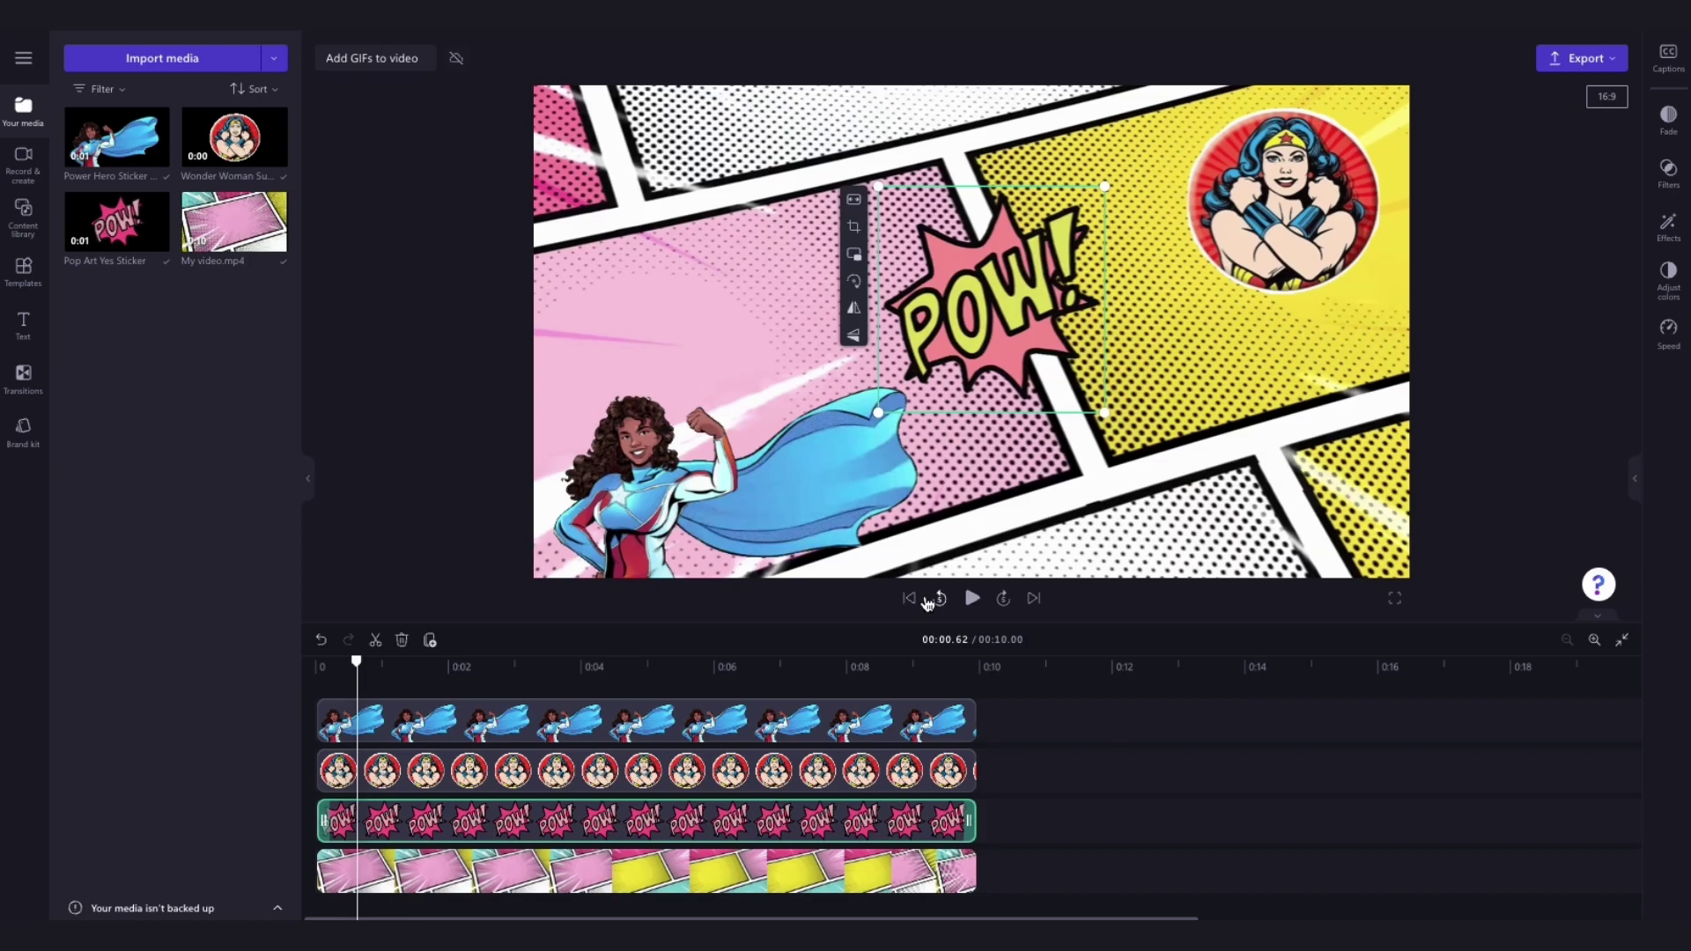
Play the video from the start to check the layout, then choose Export
left_click(909, 598)
left_click(972, 598)
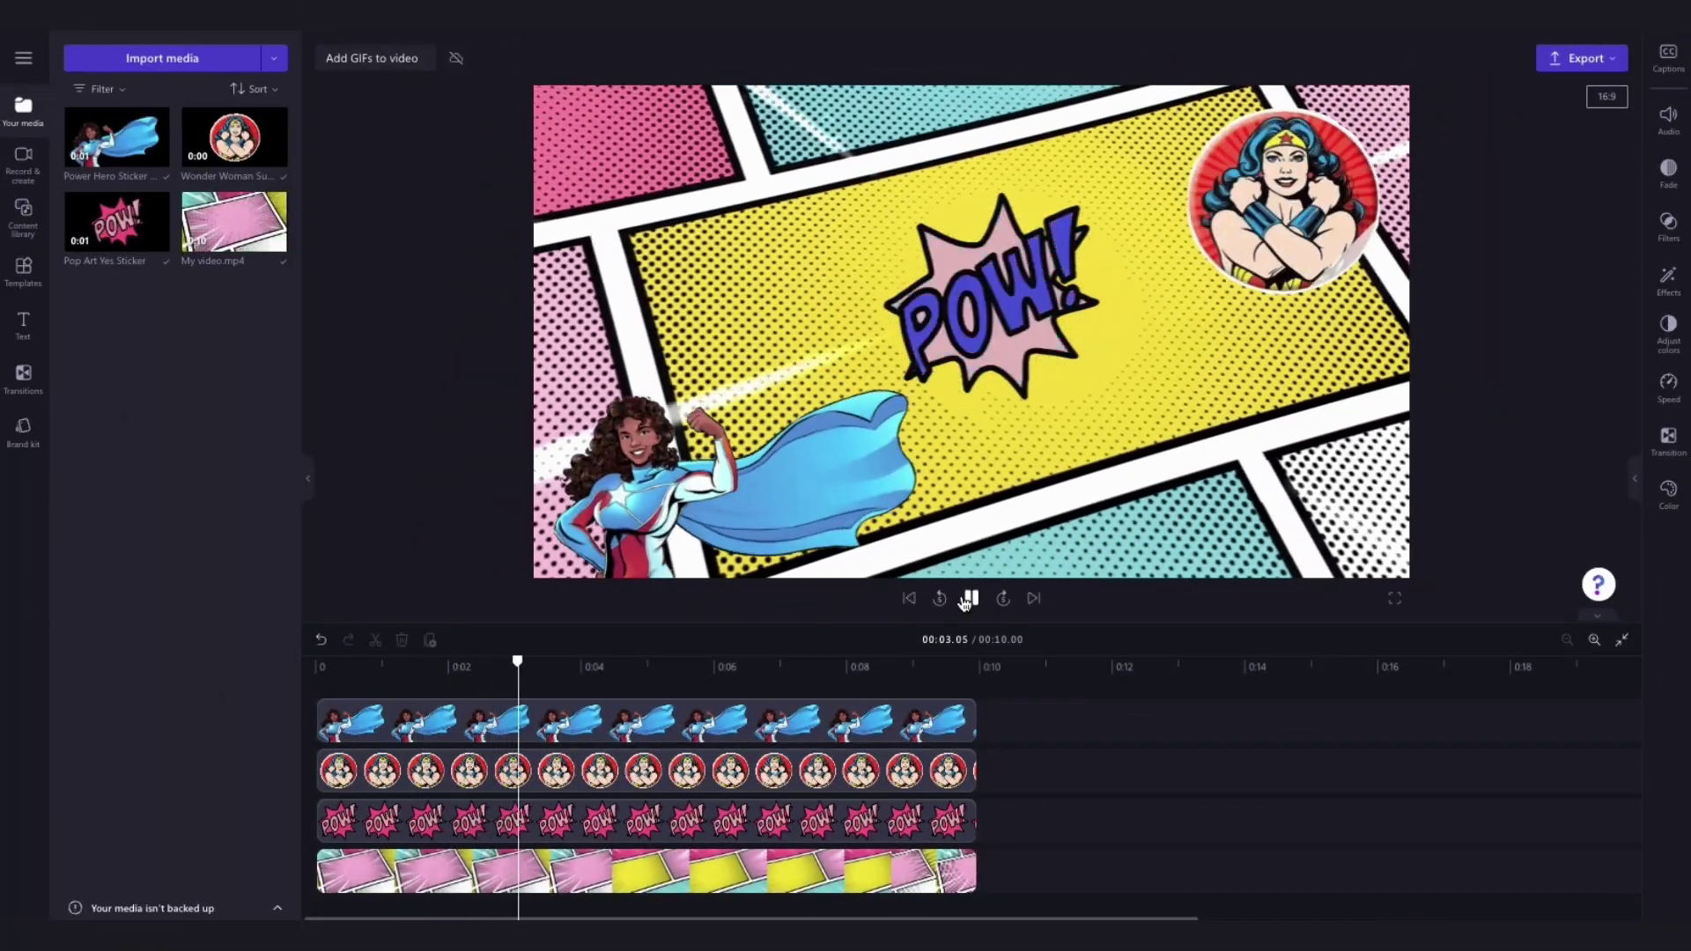
left_click(968, 598)
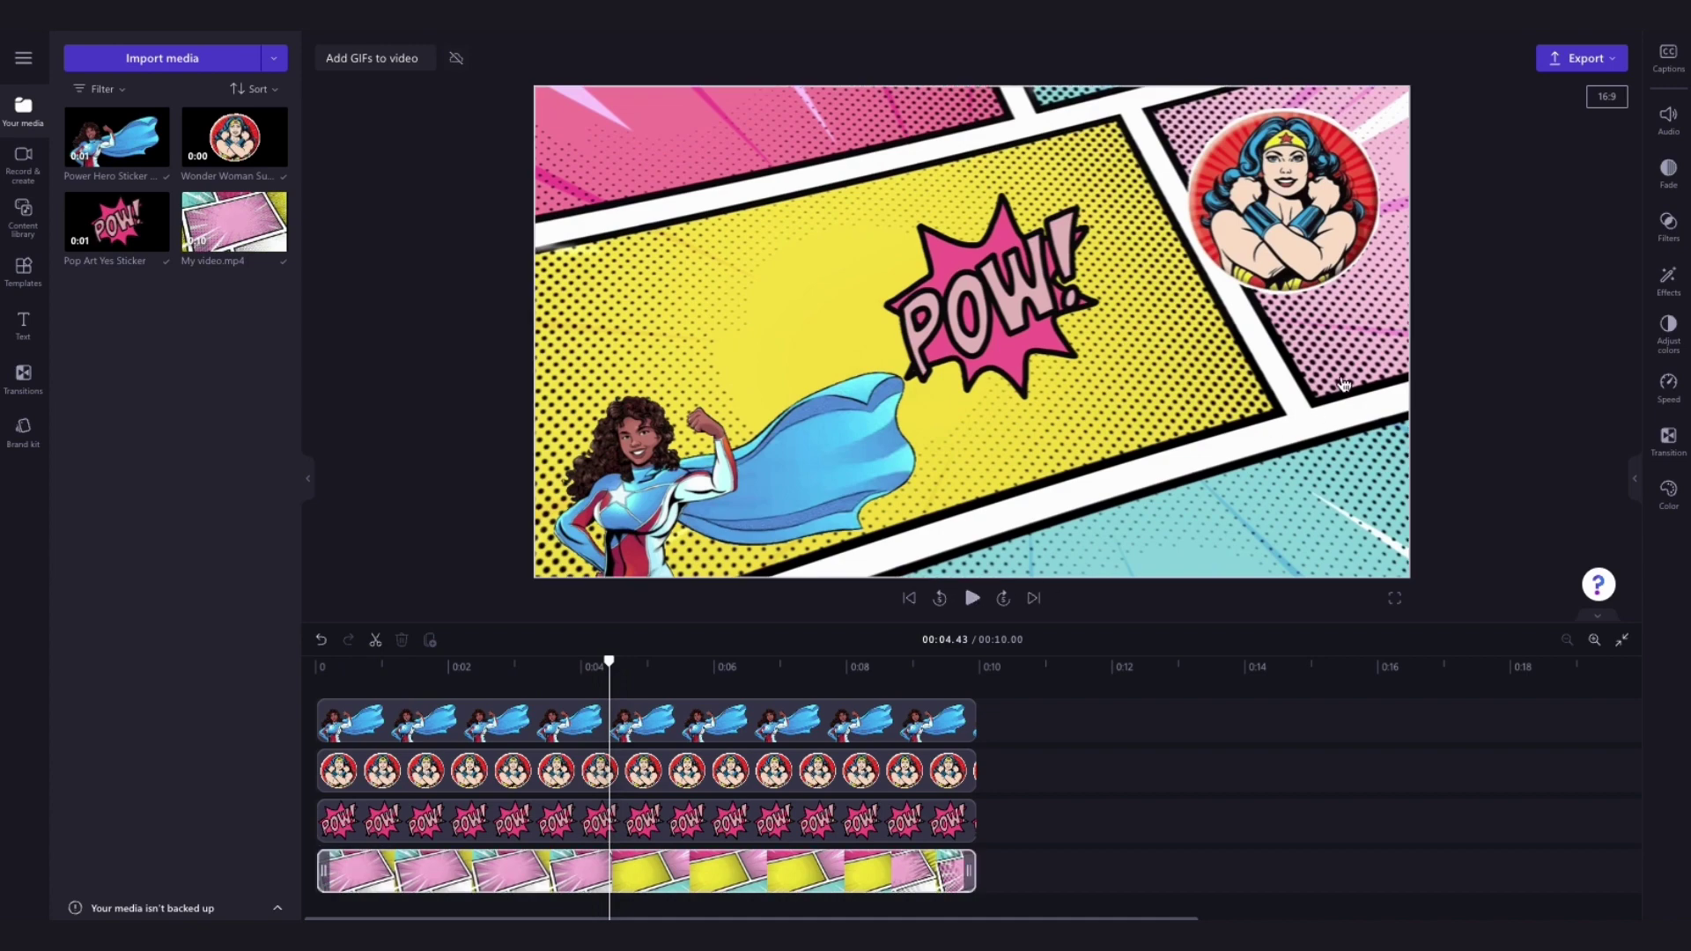
left_click(1582, 60)
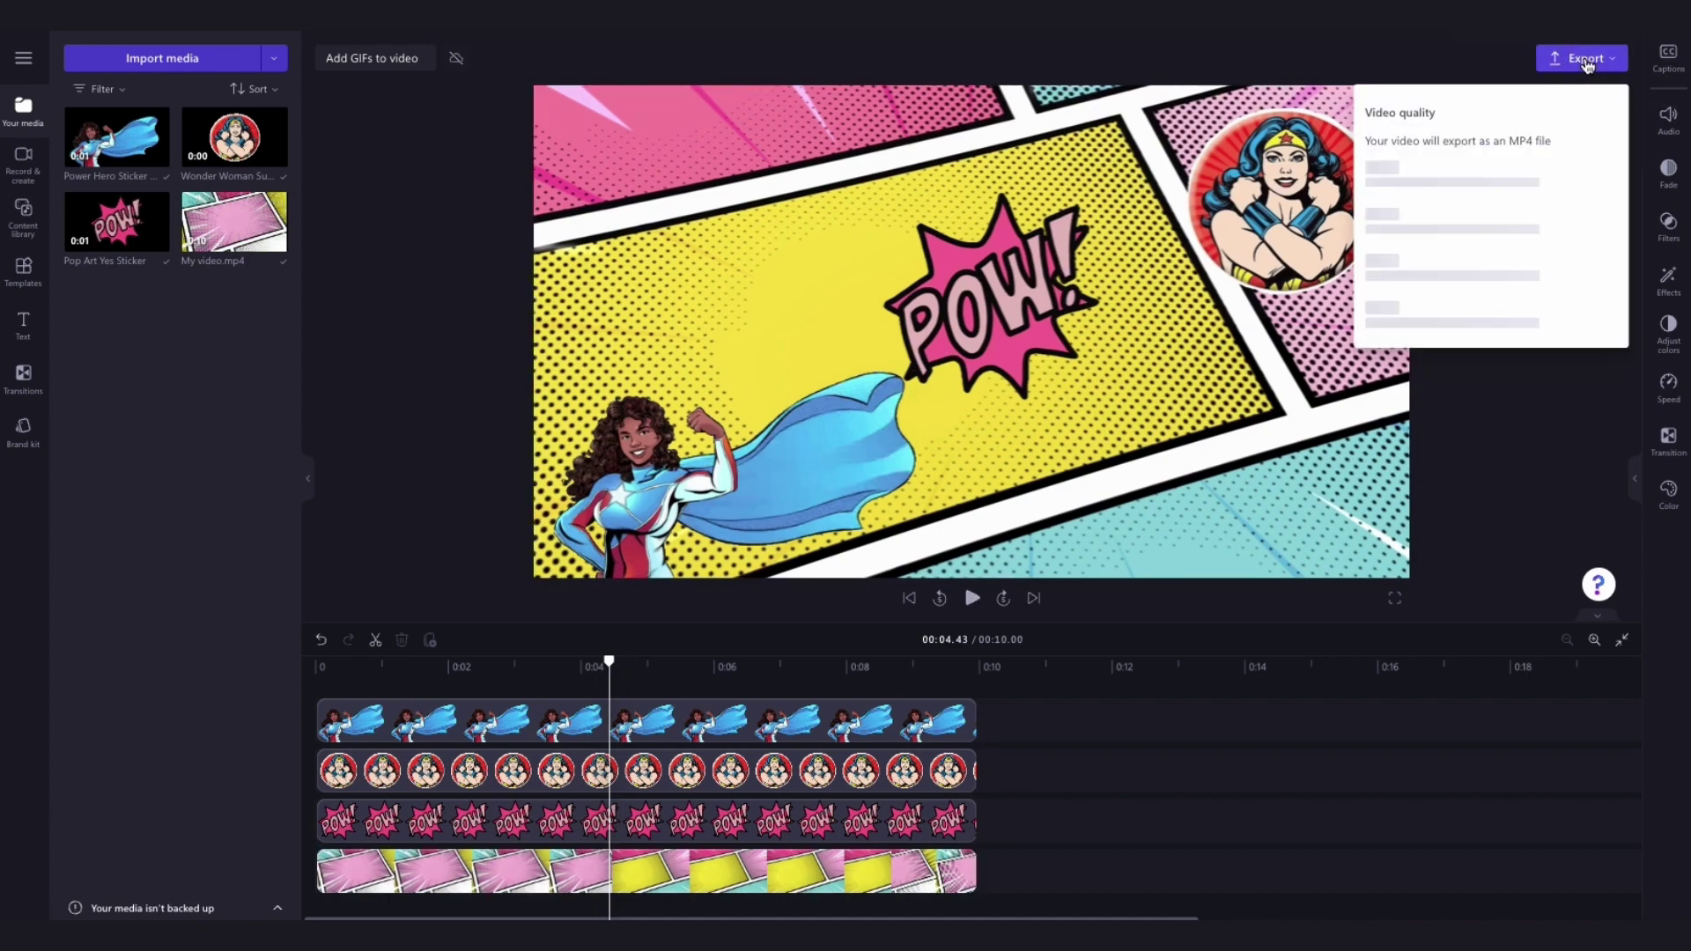
Export the video at 1080p and save the finished MP4 to the computer
left_click(1433, 276)
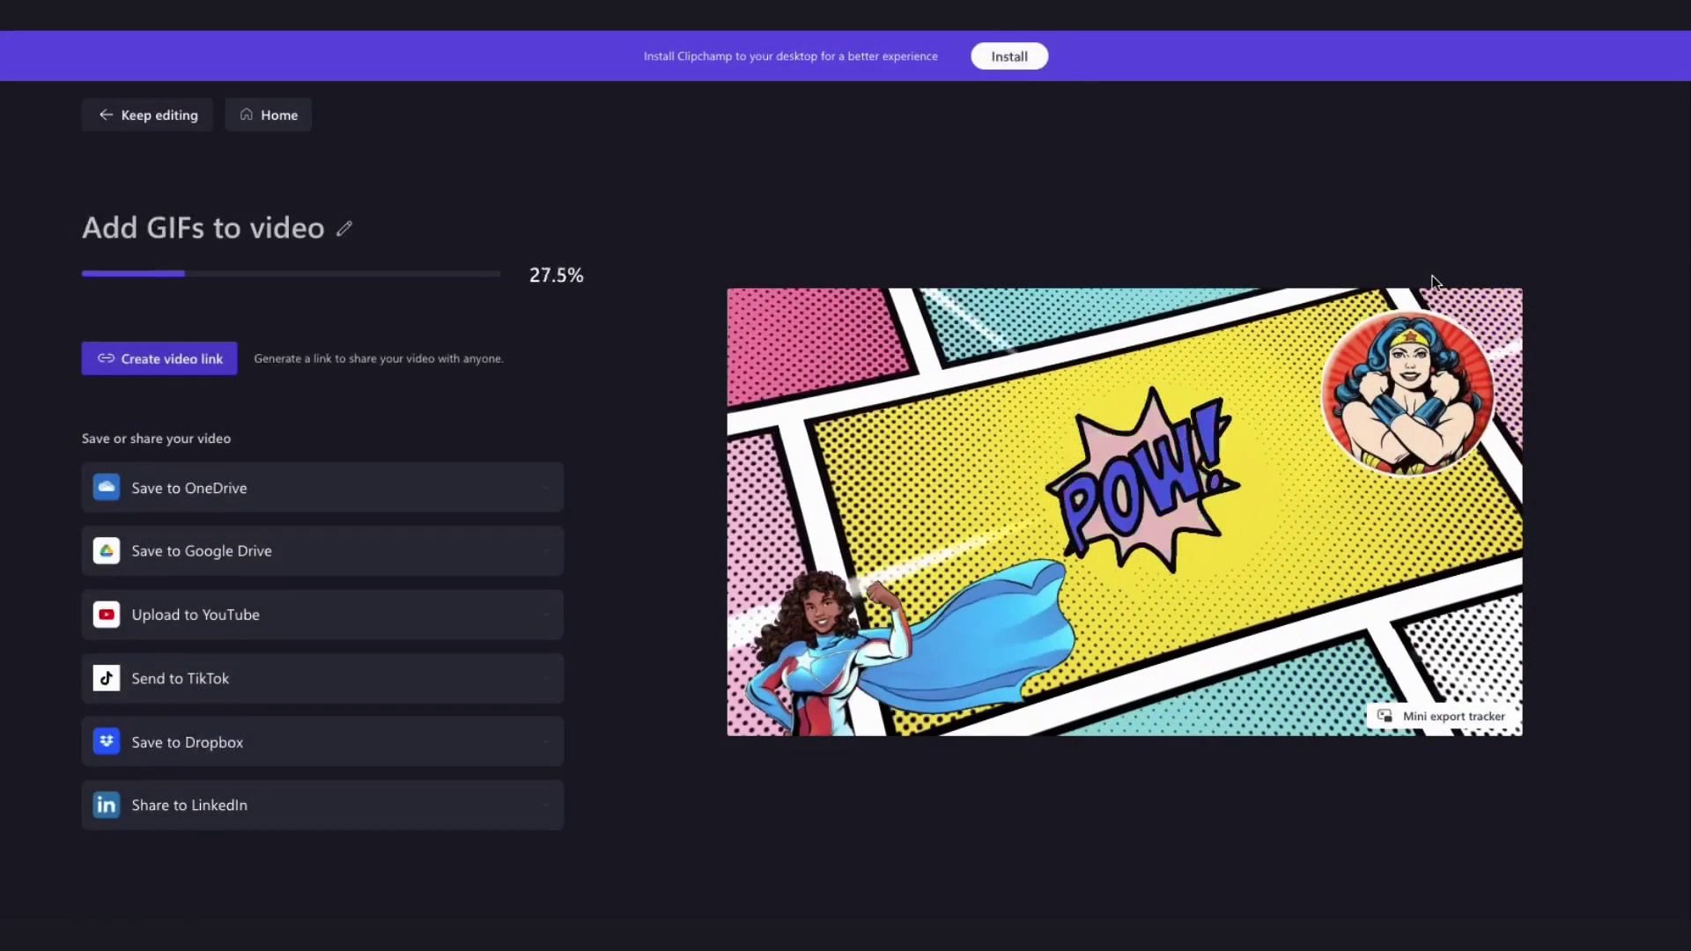
left_click(486, 288)
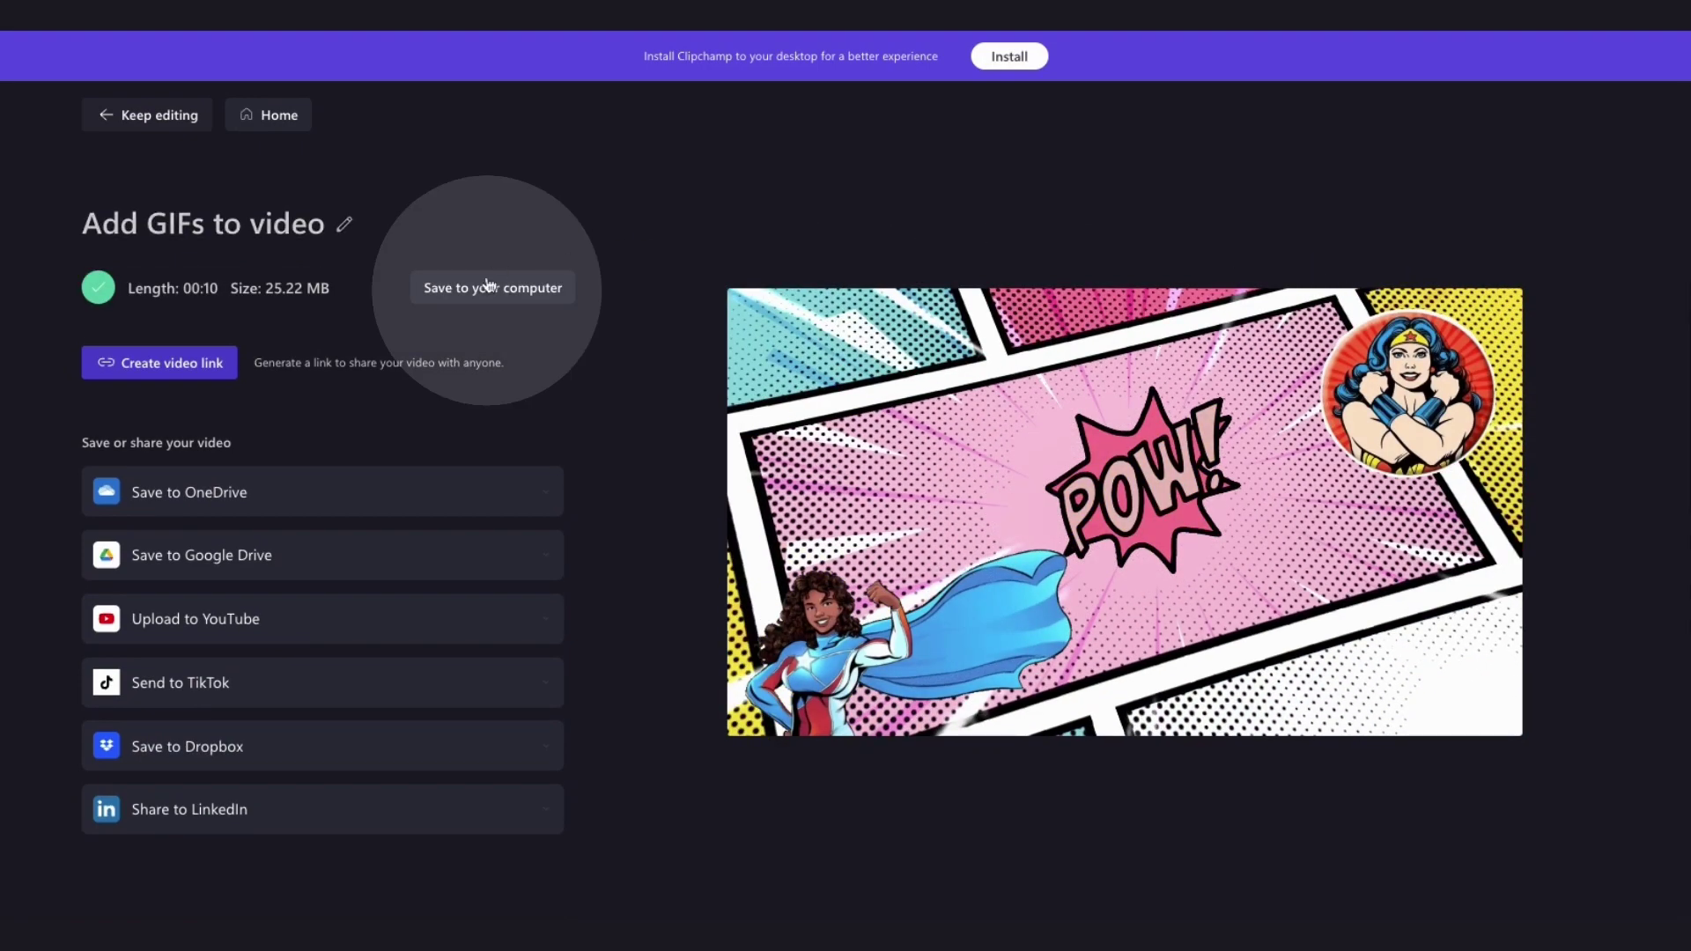